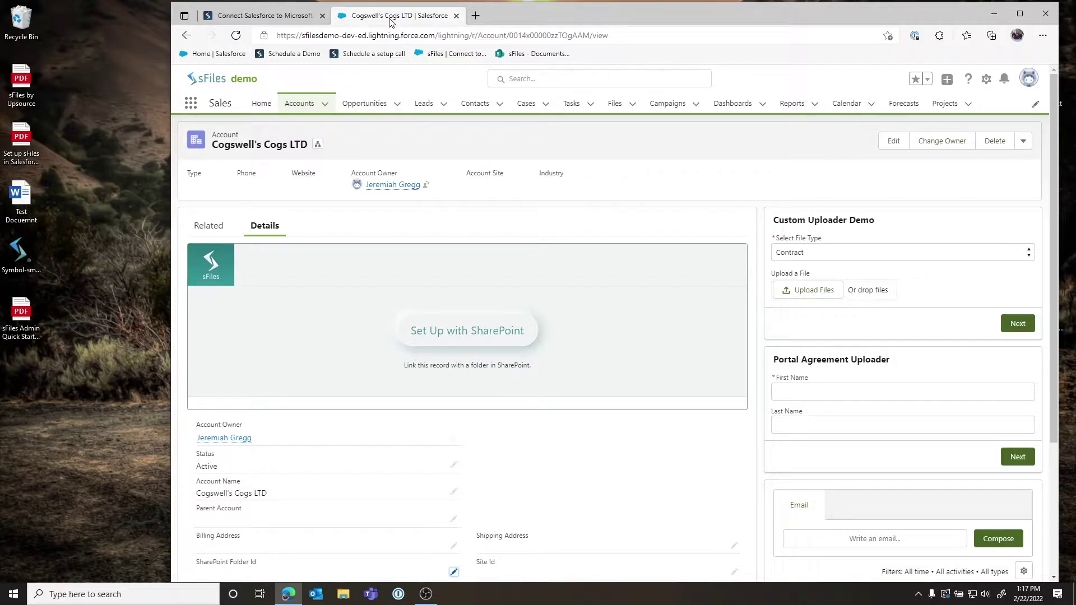
Step: Set up the Cogswell's Cogs LTD account with SharePoint and check the subfolders inside its Engineering folder
click(481, 328)
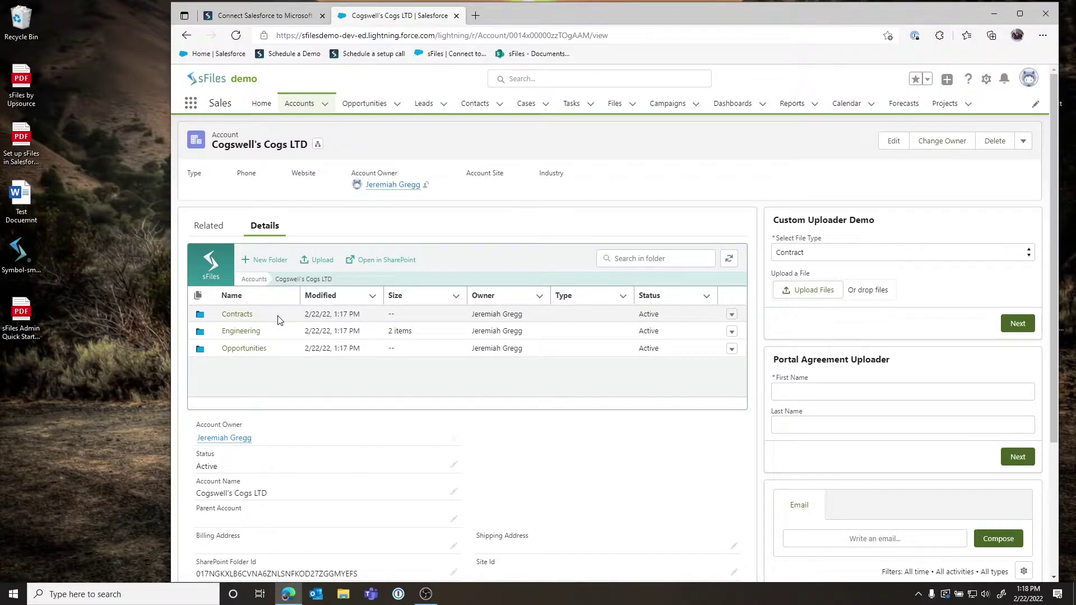
click(253, 331)
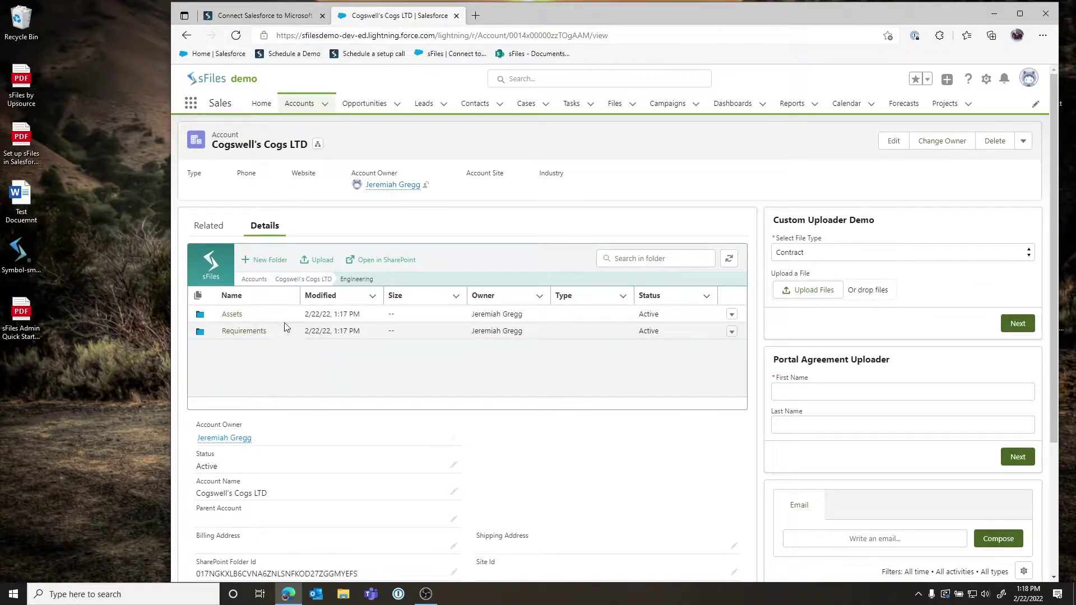
click(303, 280)
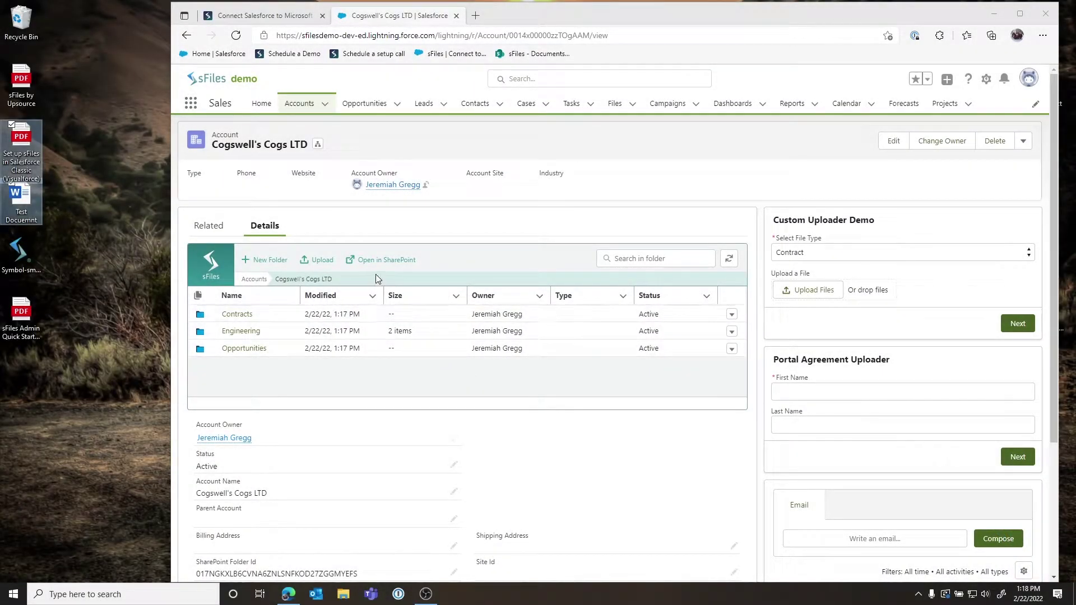
Step: Upload sFiles by Upsource, Set up sFiles in Salesforce Classic and Test Docuemnt from the desktop to the account's root folder
click(95, 117)
drag(76, 88, 39, 202)
drag(21, 163, 375, 338)
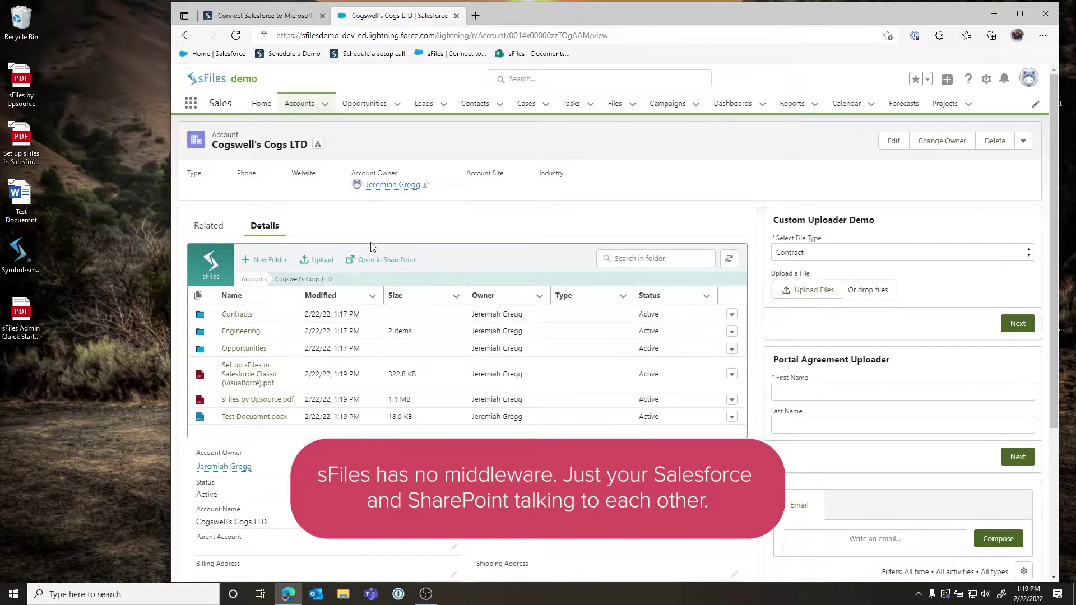
Step: Add the sFiles Admin Quick Start Guide PDF to the account's folder in SharePoint, and refresh the account's file list in Salesforce
click(391, 266)
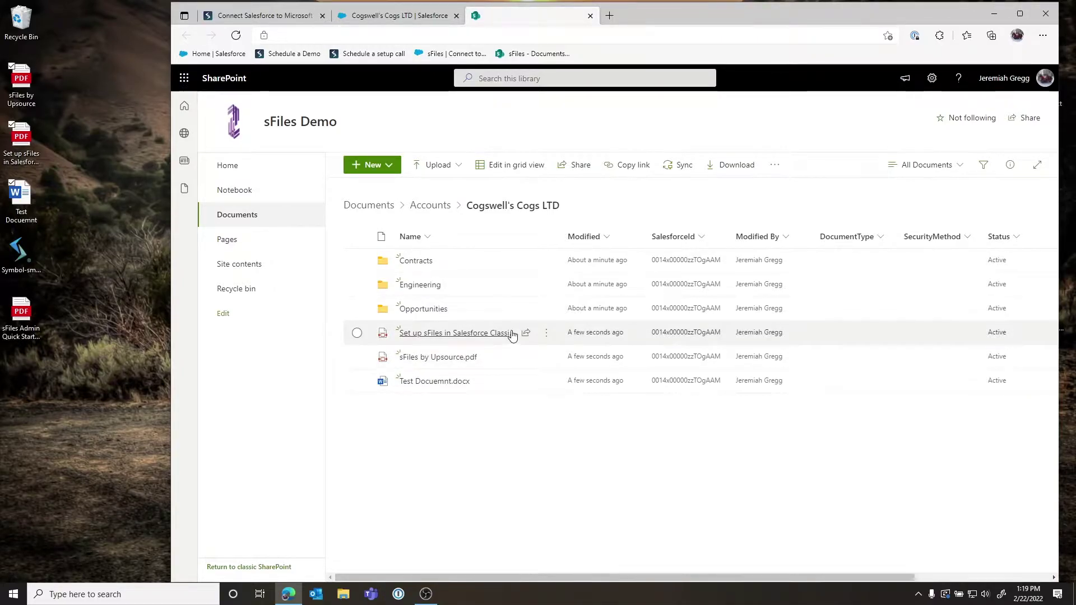
drag(27, 314, 554, 440)
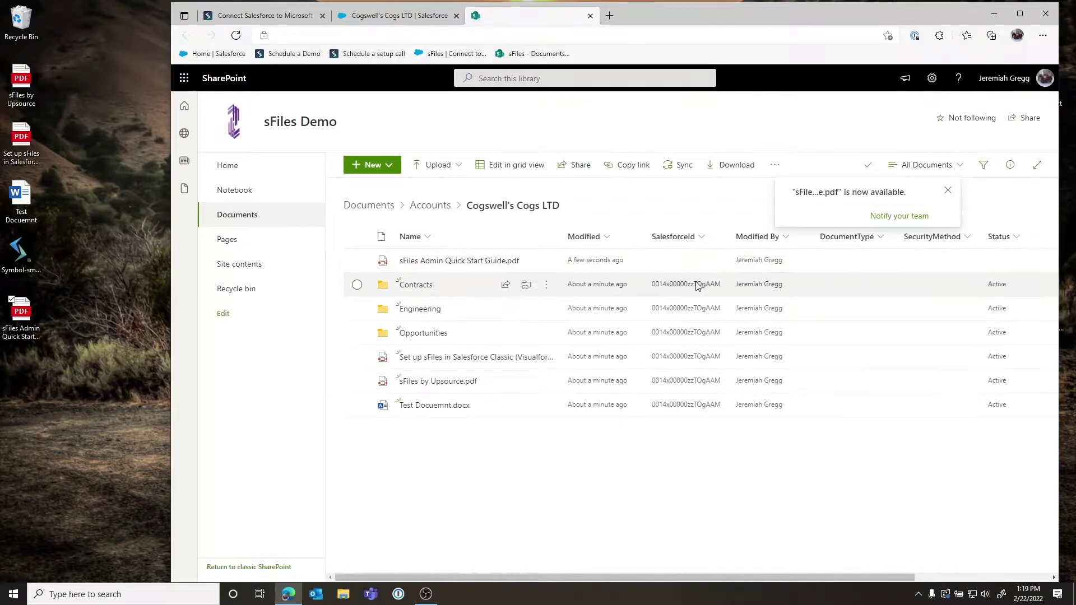
click(368, 18)
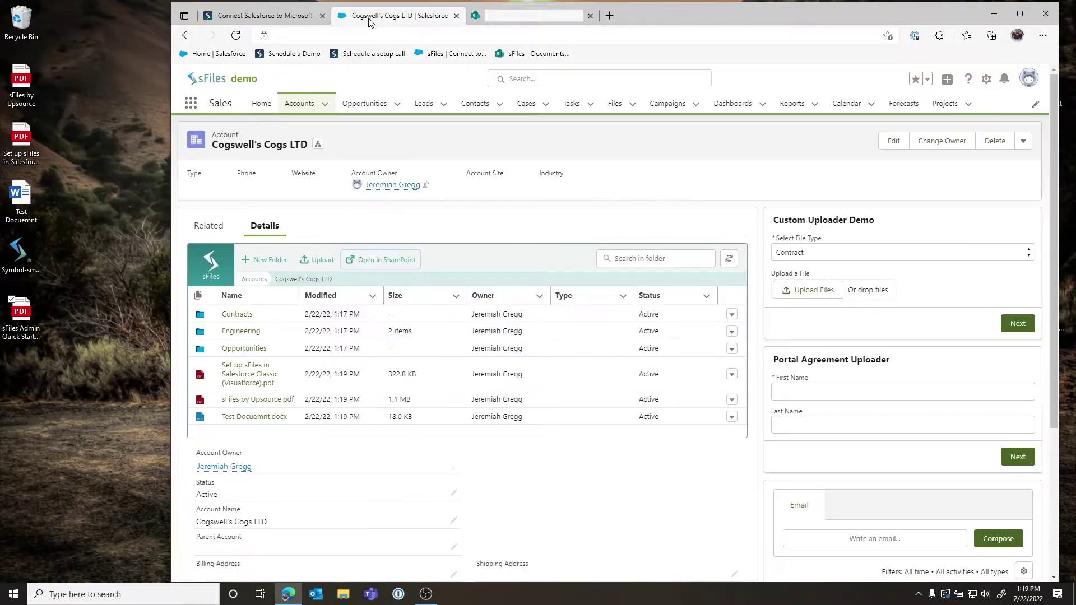
click(729, 259)
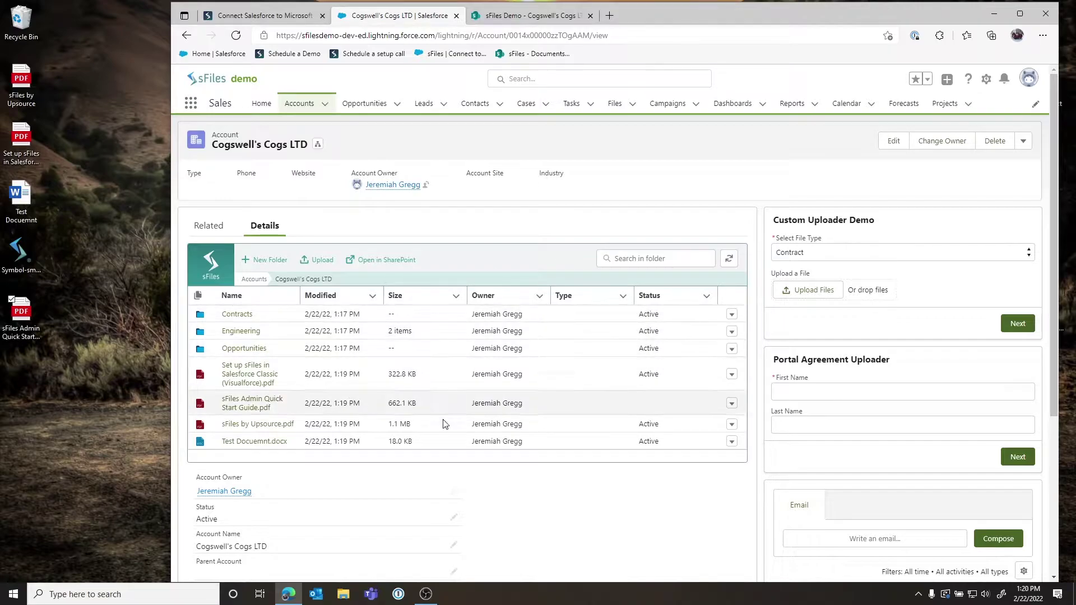
scroll(468, 365, down, 2)
scroll(468, 364, up, 1)
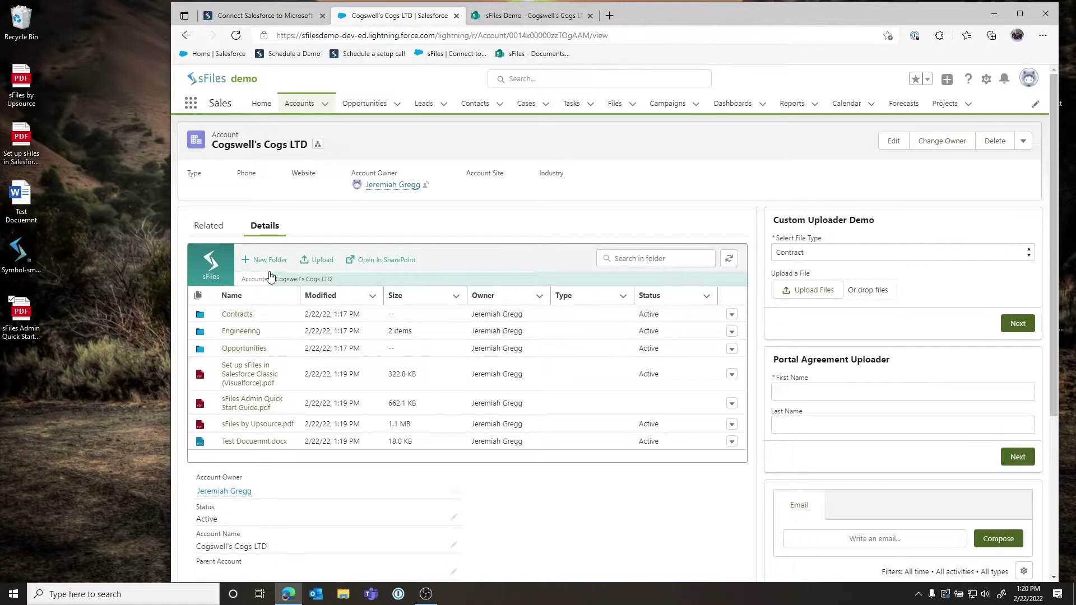
Step: Set up the related sFiles Enterprise opportunity with SharePoint and upload the sFiles by Upsource and Set up sFiles in Salesforce Classic PDFs
click(207, 225)
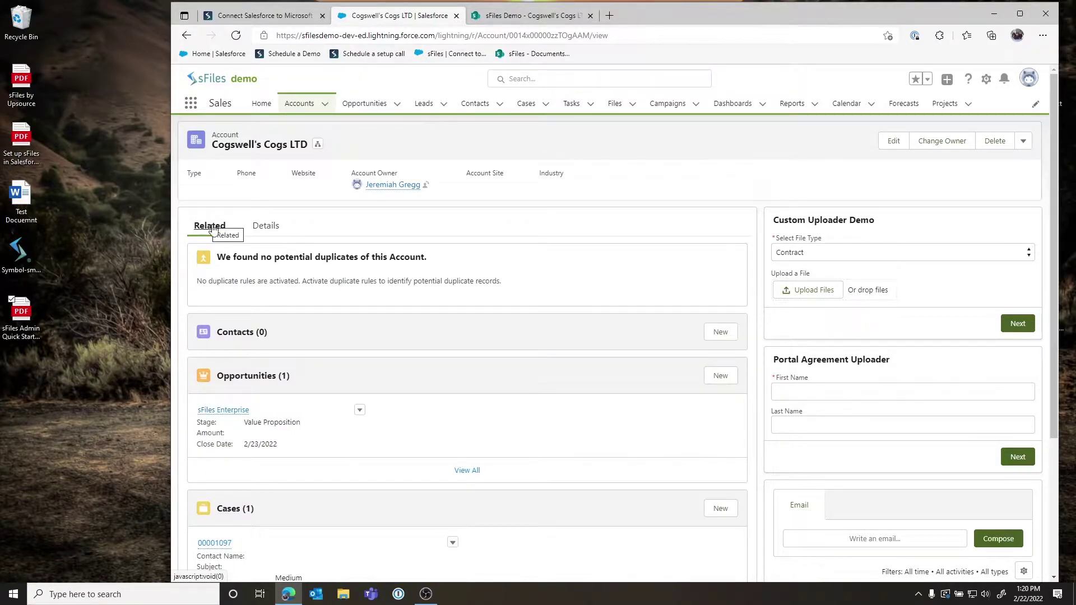
click(224, 413)
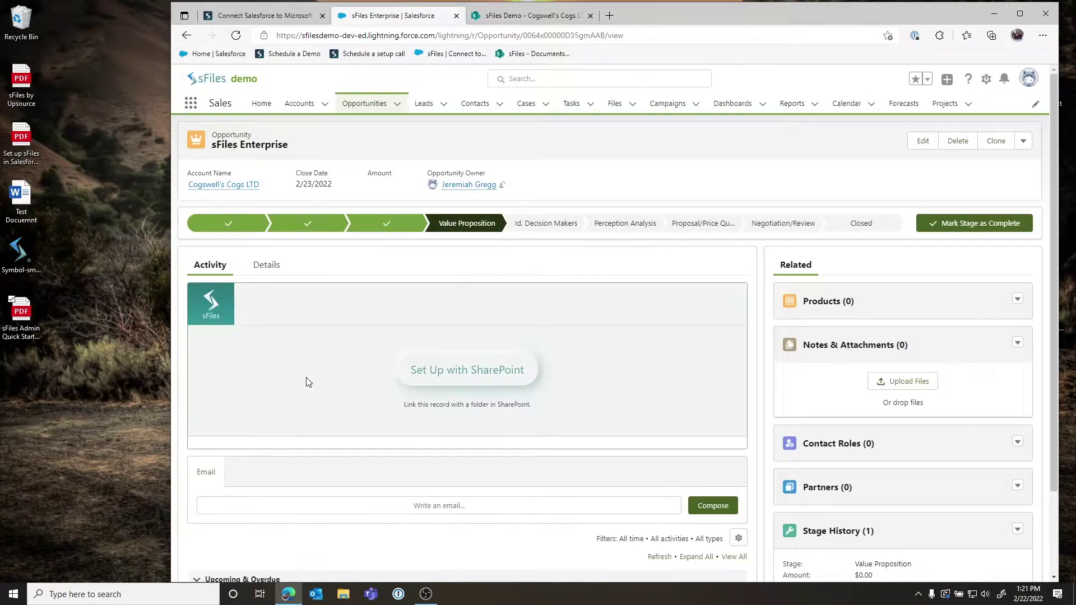
click(442, 382)
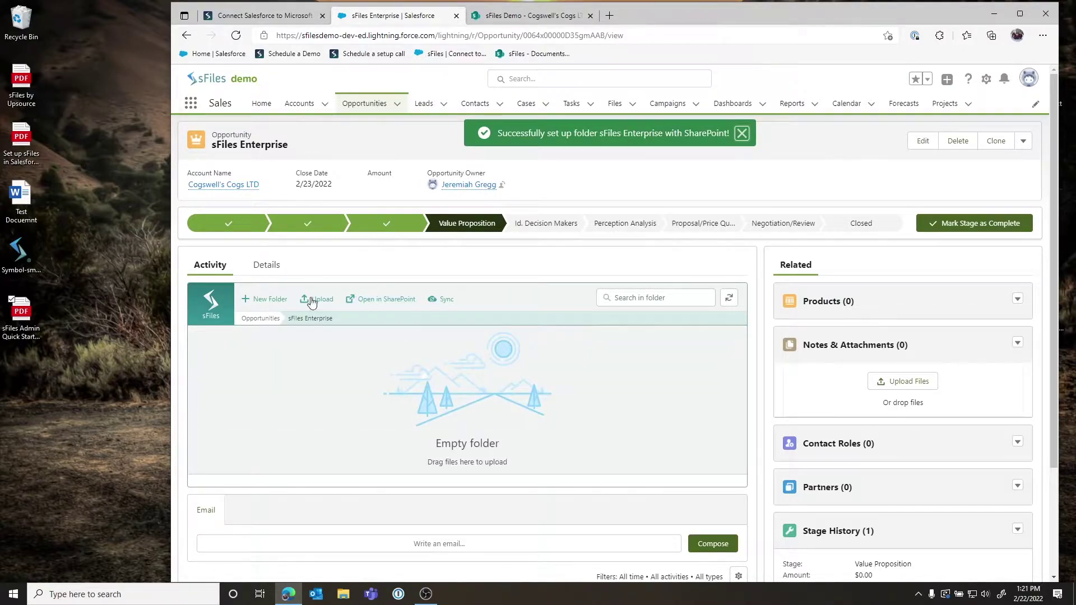
drag(56, 64, 401, 407)
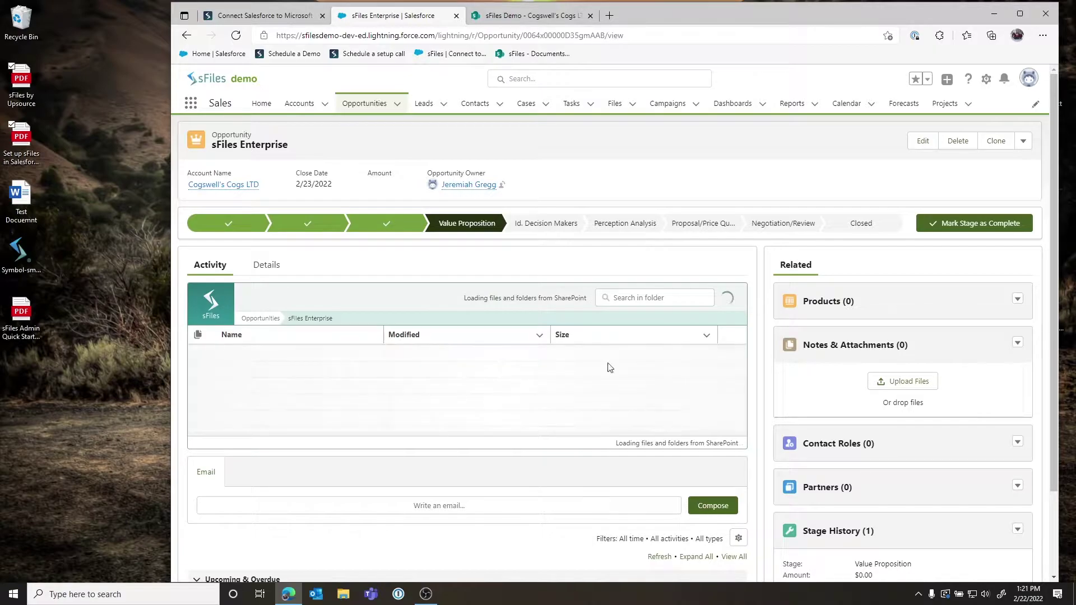
Step: View the sFiles Enterprise folder within the parent account's Opportunities folder, and open it in SharePoint
click(213, 186)
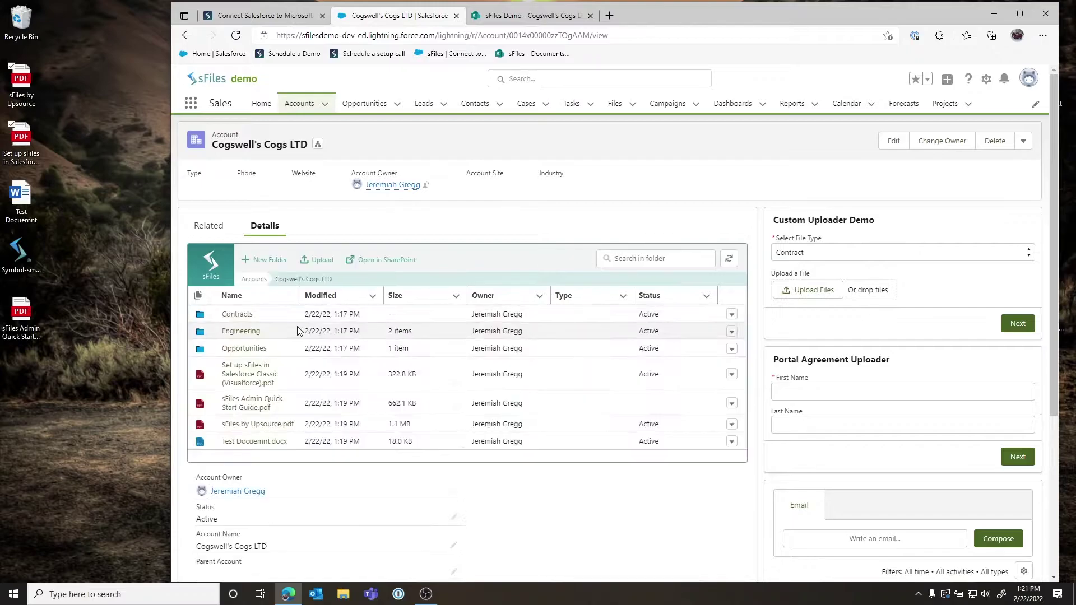
click(243, 350)
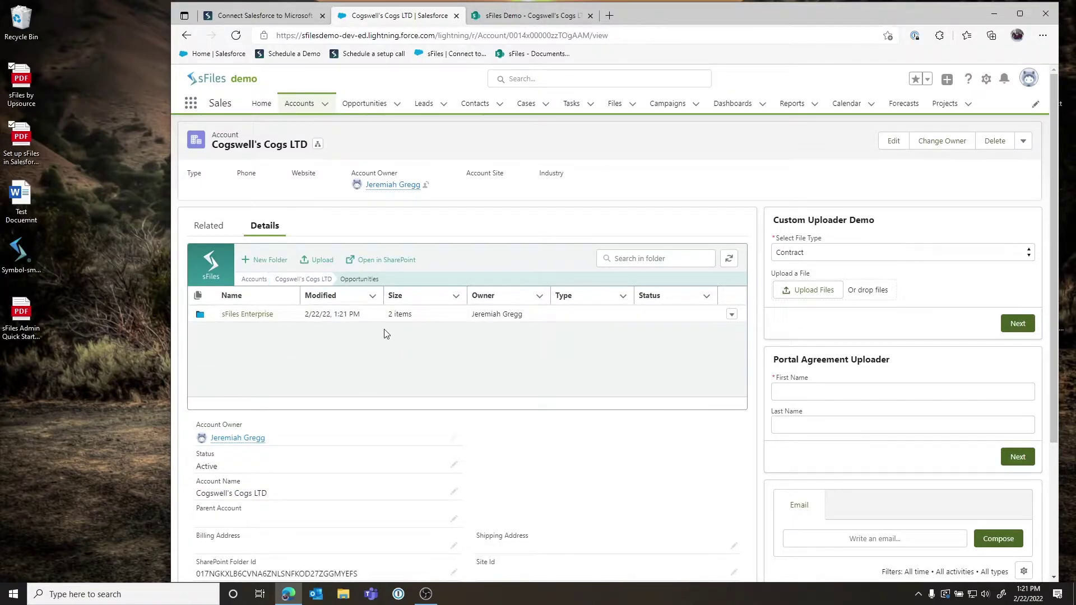
click(254, 321)
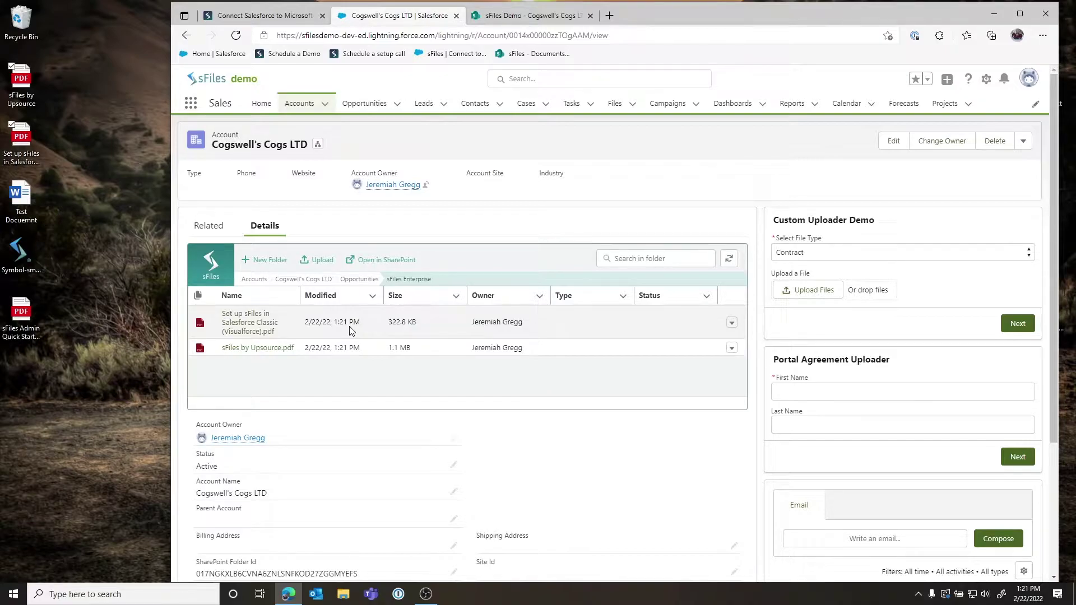
click(378, 261)
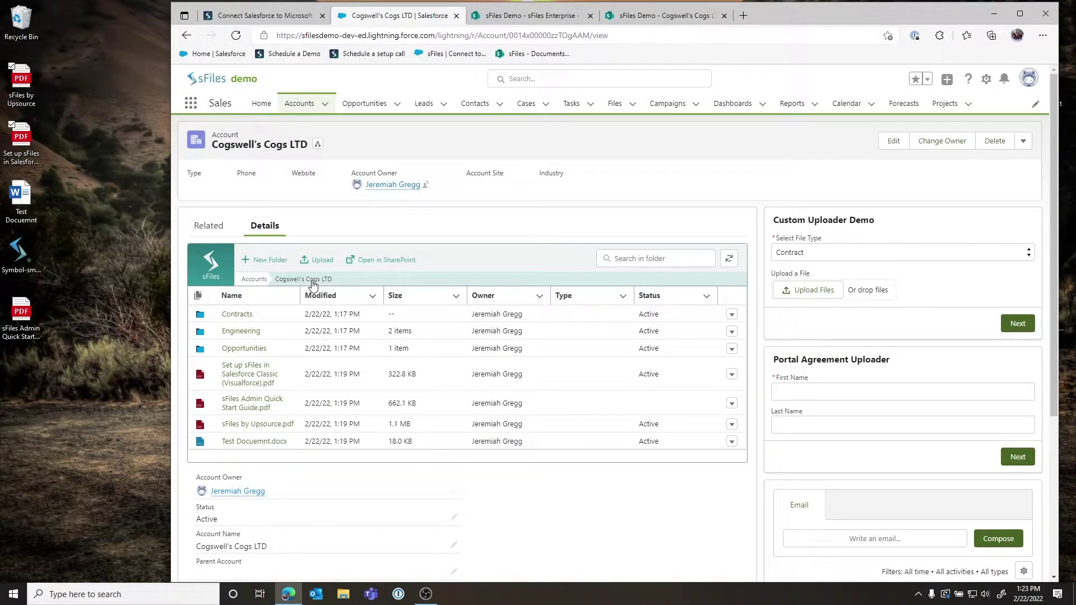
Step: Open Test Docuemnt.docx from the account's files in Word for the browser, add "test" after the existing text, and return to the account
click(254, 441)
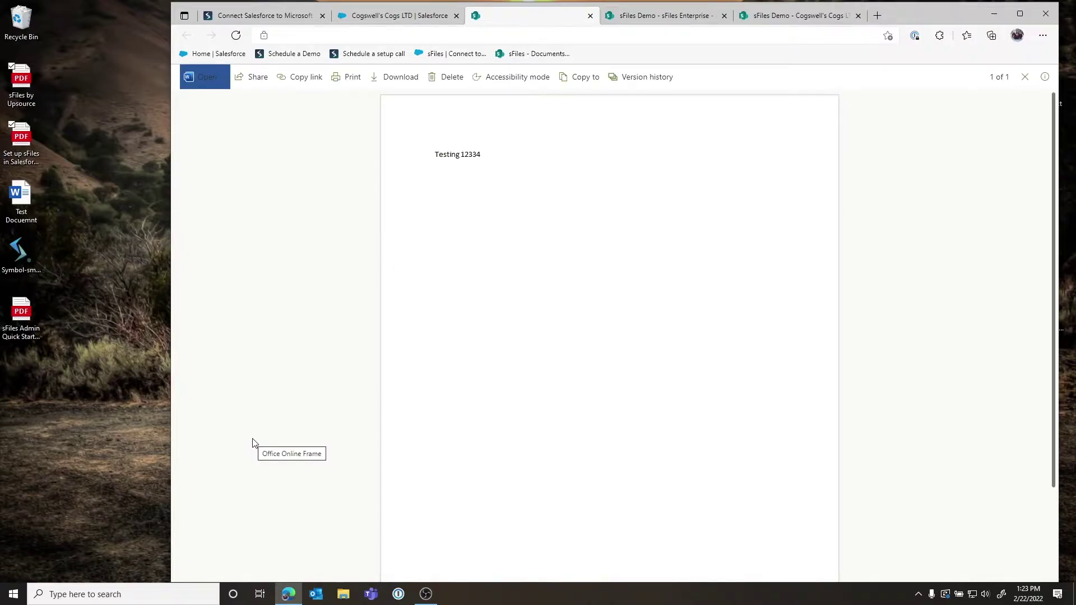
click(197, 76)
click(233, 102)
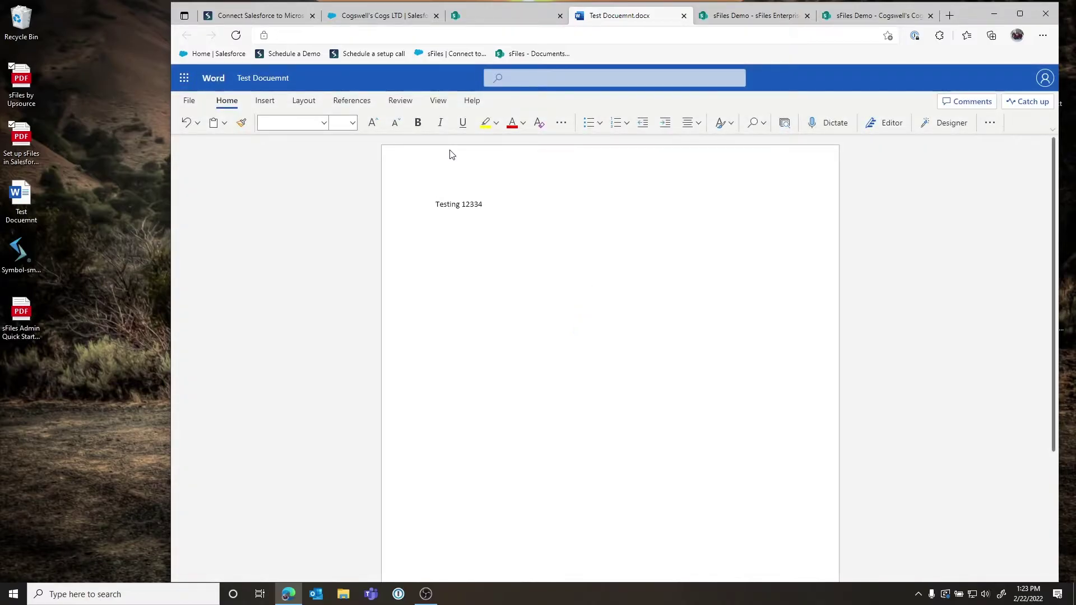
click(493, 207)
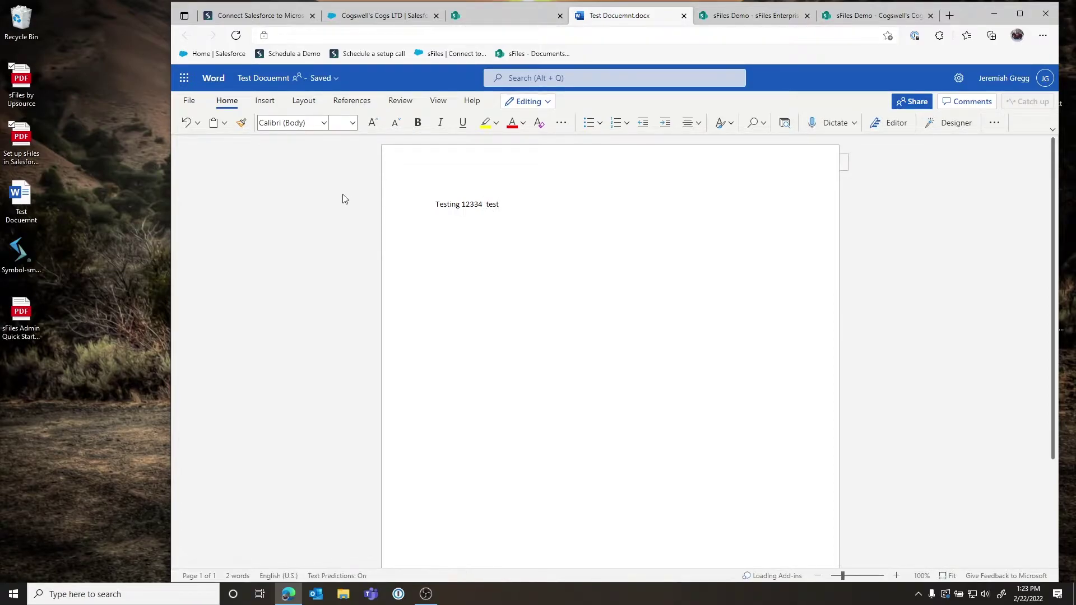
click(684, 15)
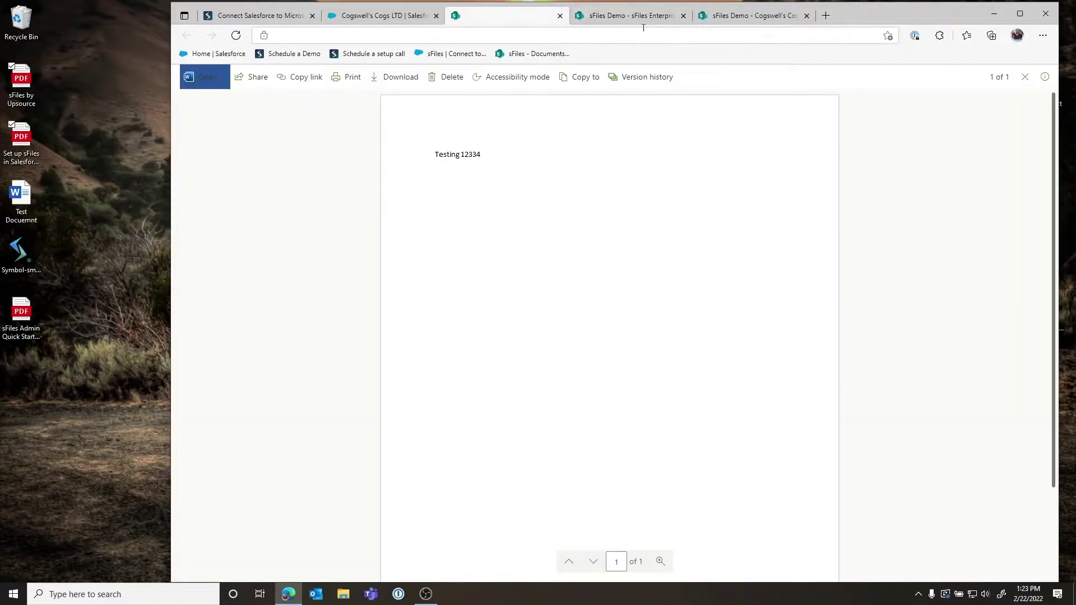
click(560, 16)
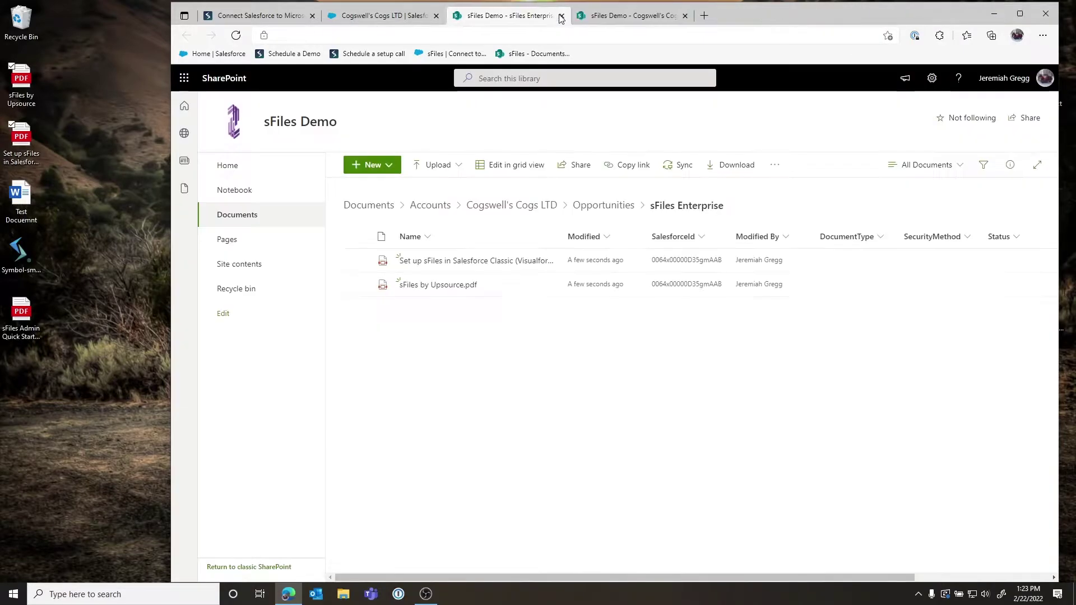
click(394, 17)
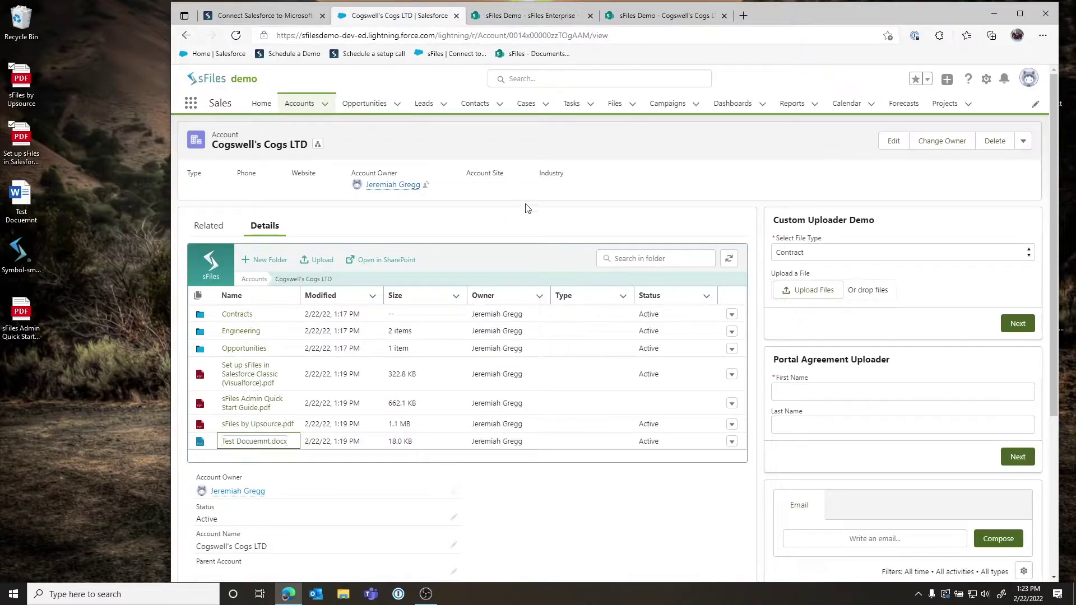
Step: View the Set up sFiles in Salesforce Classic PDF in SharePoint, and return to the account
click(733, 374)
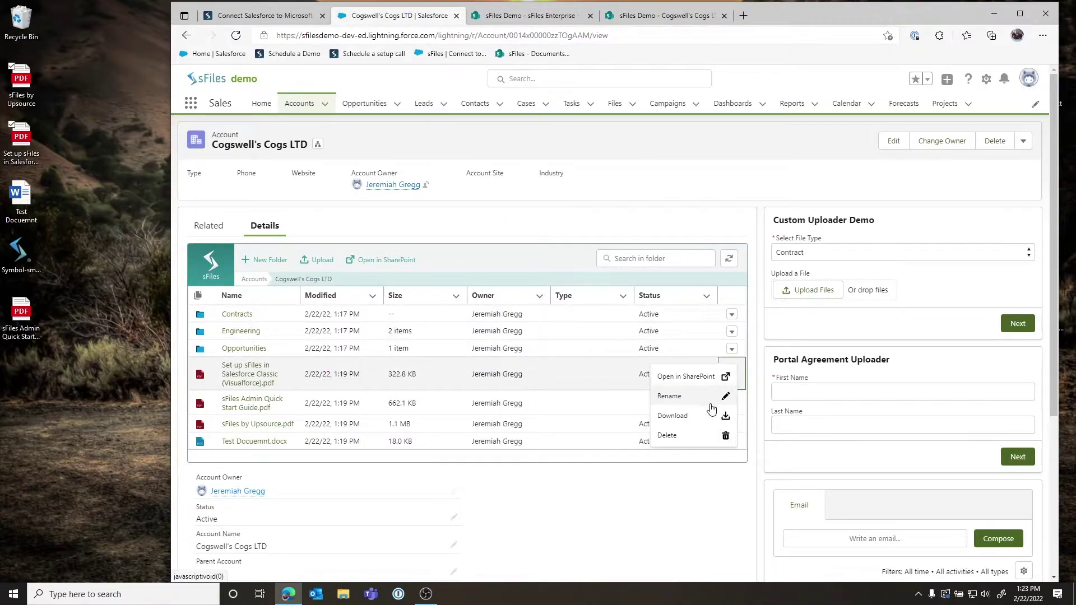
click(704, 379)
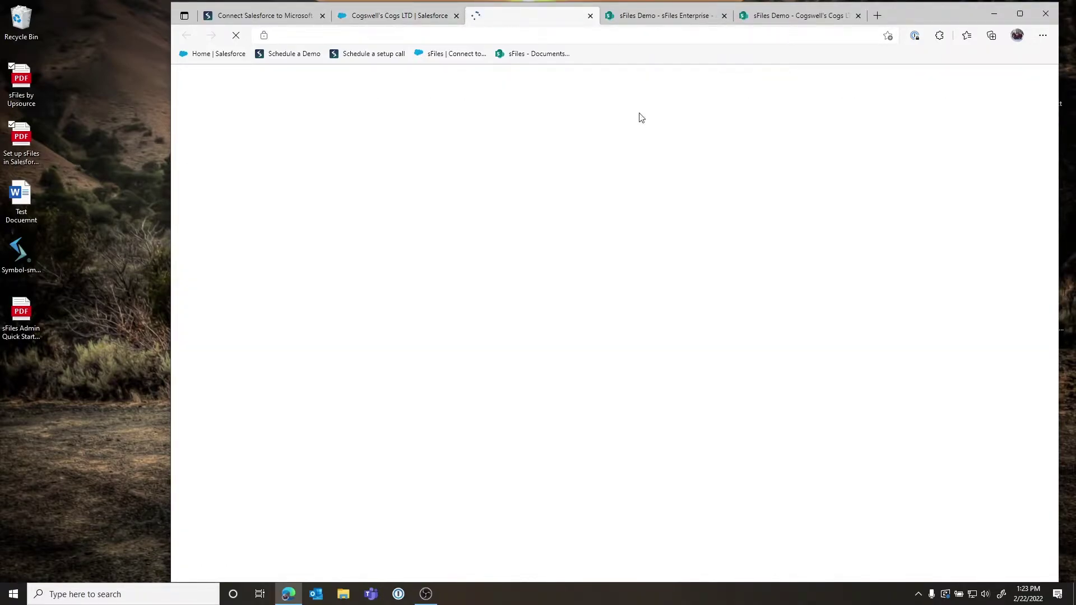
click(591, 16)
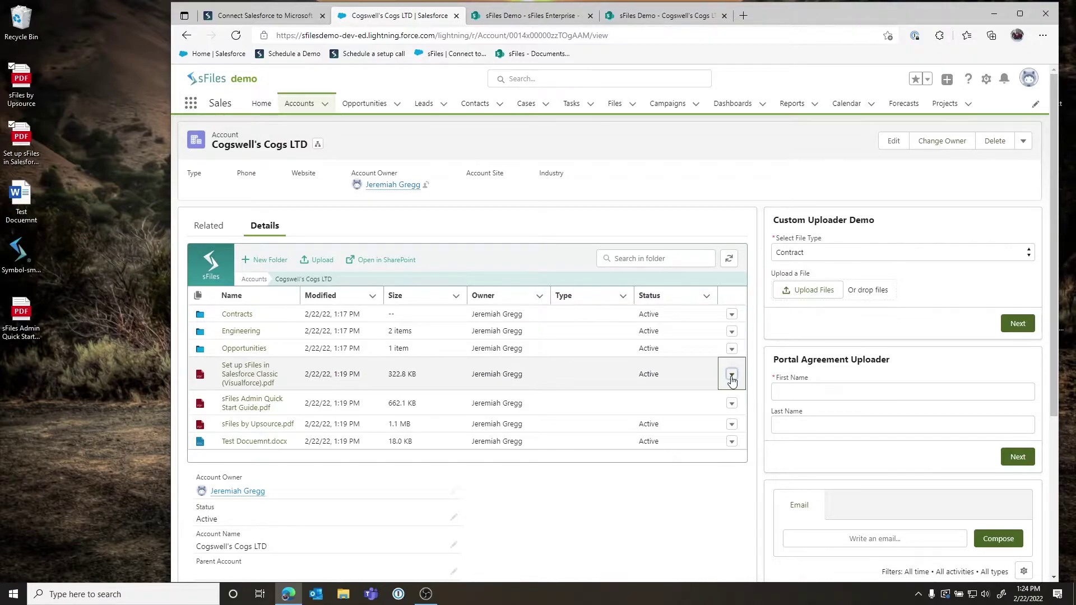
Step: Sort the account's file list by modified date and by owner
click(324, 296)
click(484, 296)
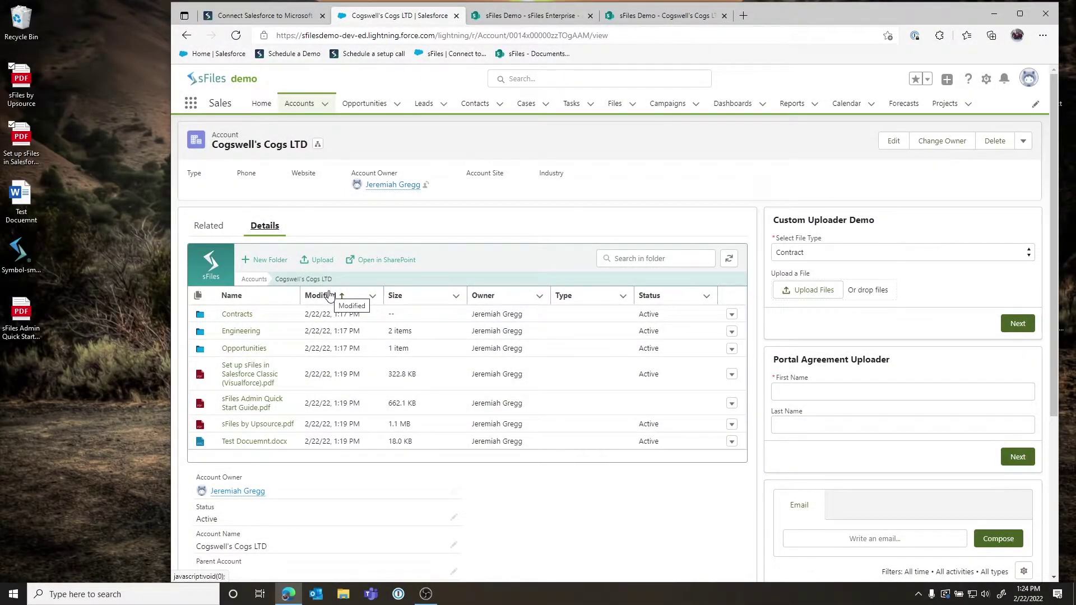
Step: Open the account's related case and choose the sFiles Demo site and its Documents library for the SharePoint link
click(207, 235)
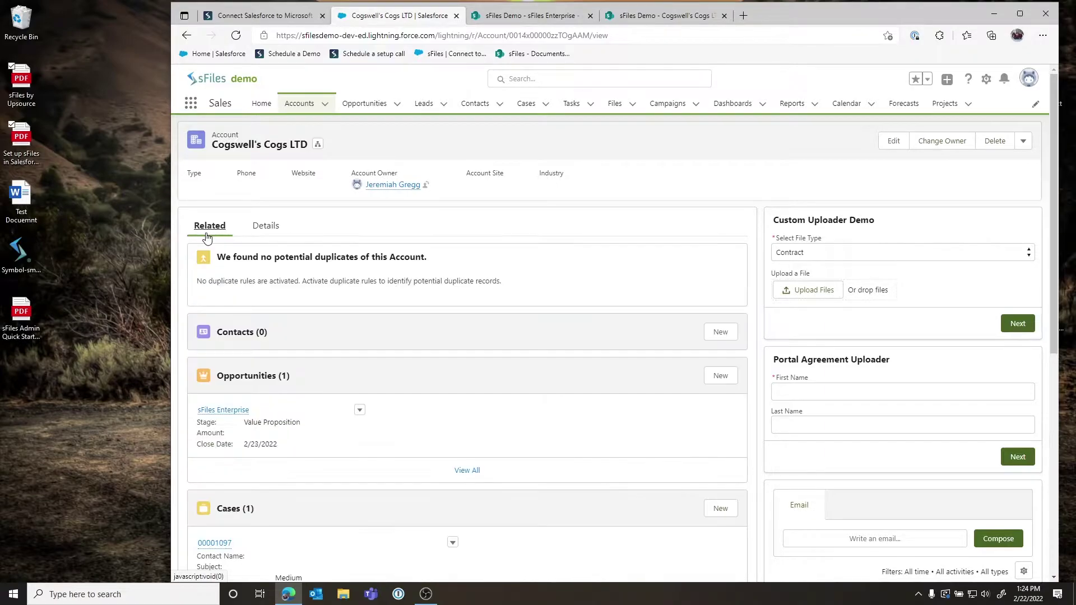
click(215, 543)
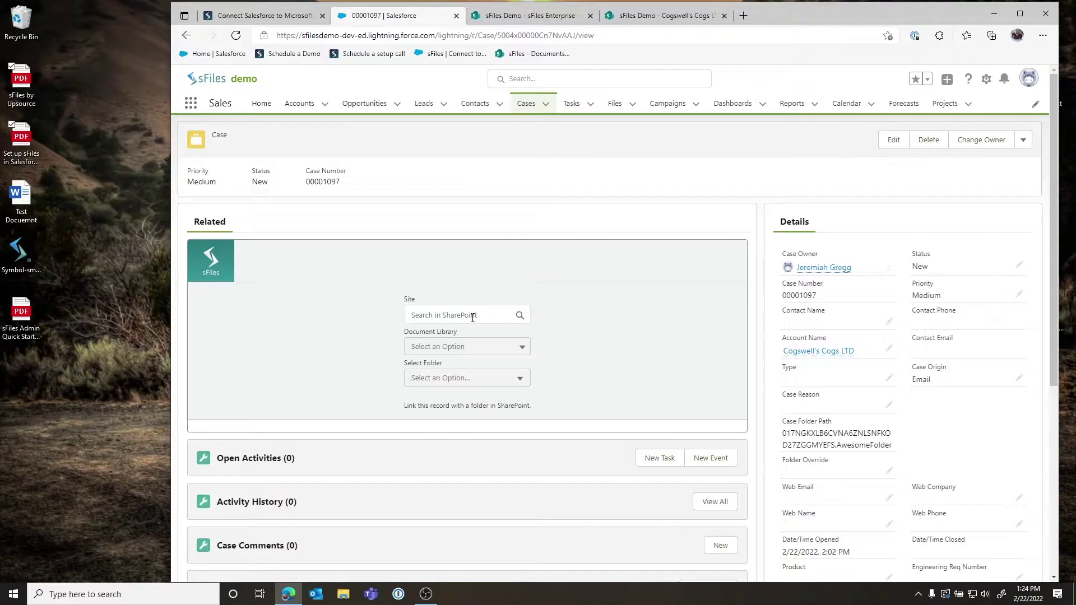
click(472, 317)
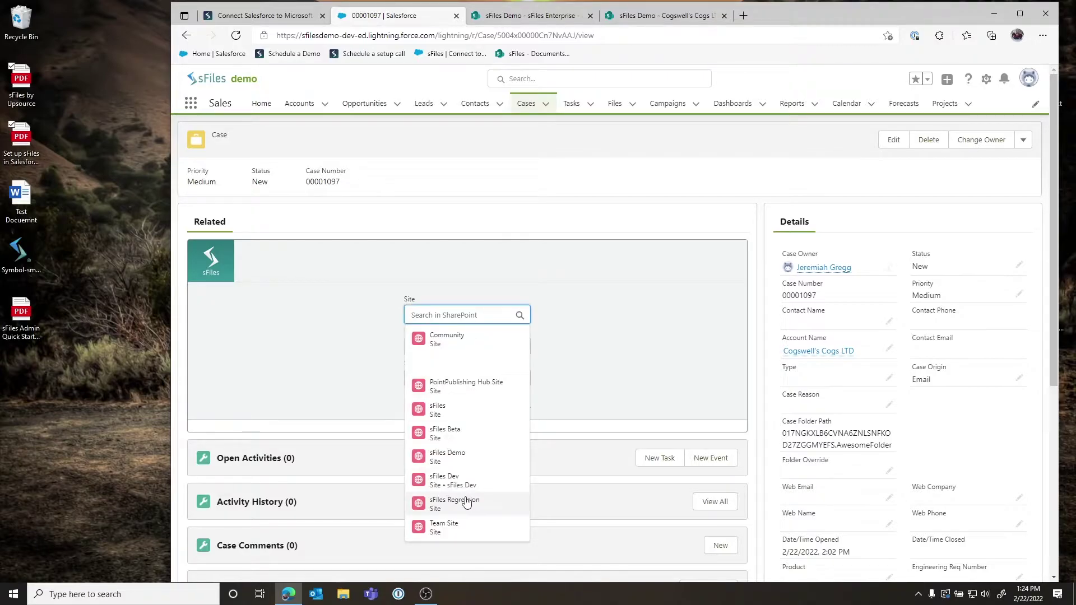
click(465, 458)
click(464, 346)
click(447, 370)
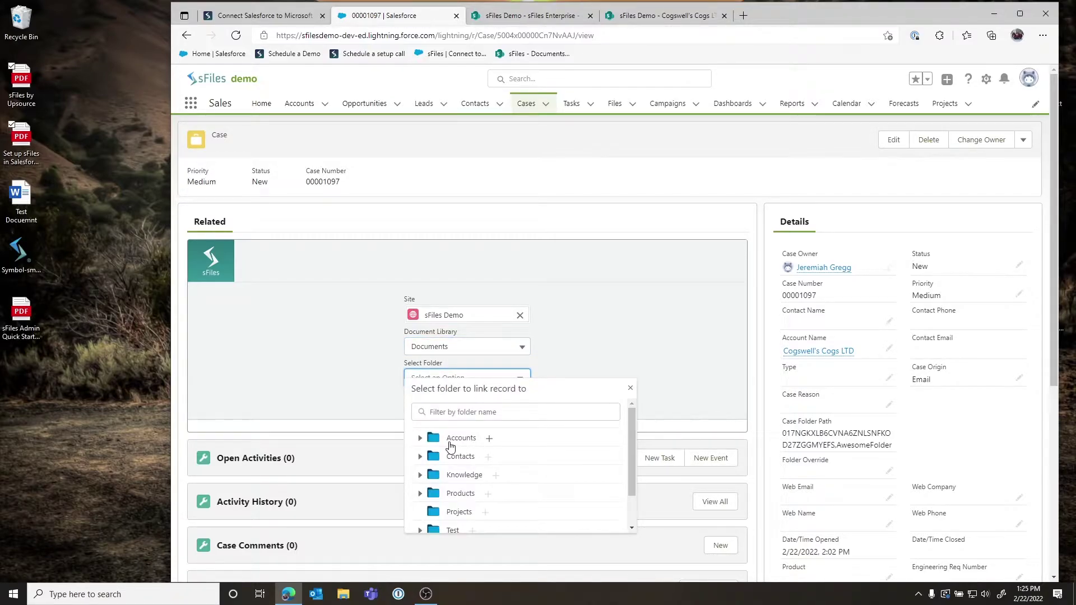
Step: Link the case to the Cogswell's Cogs LTD folder under Accounts, and sort the linked files by name
click(420, 438)
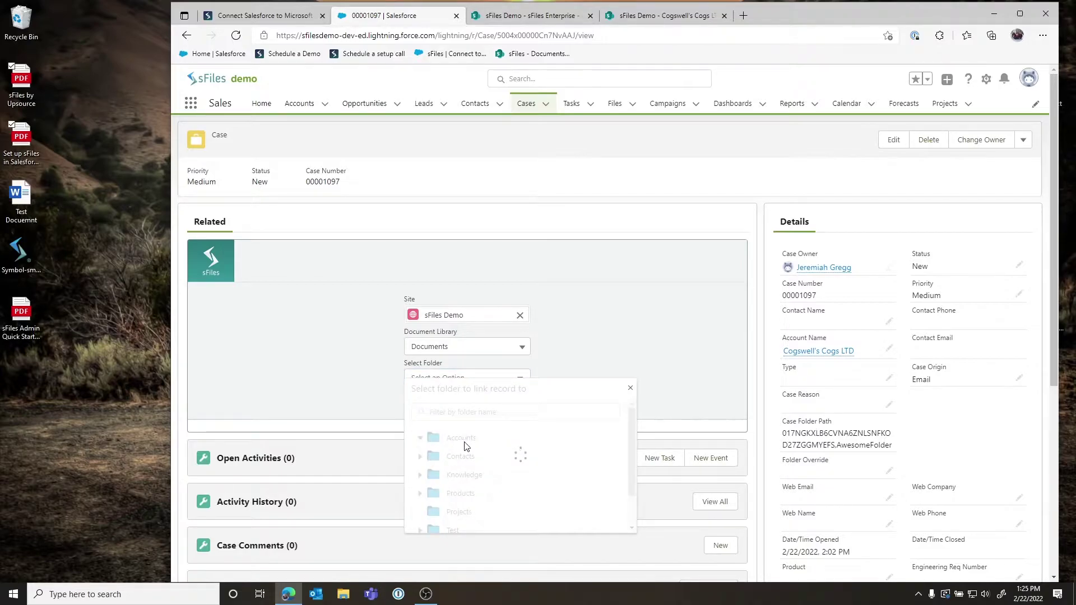
click(494, 475)
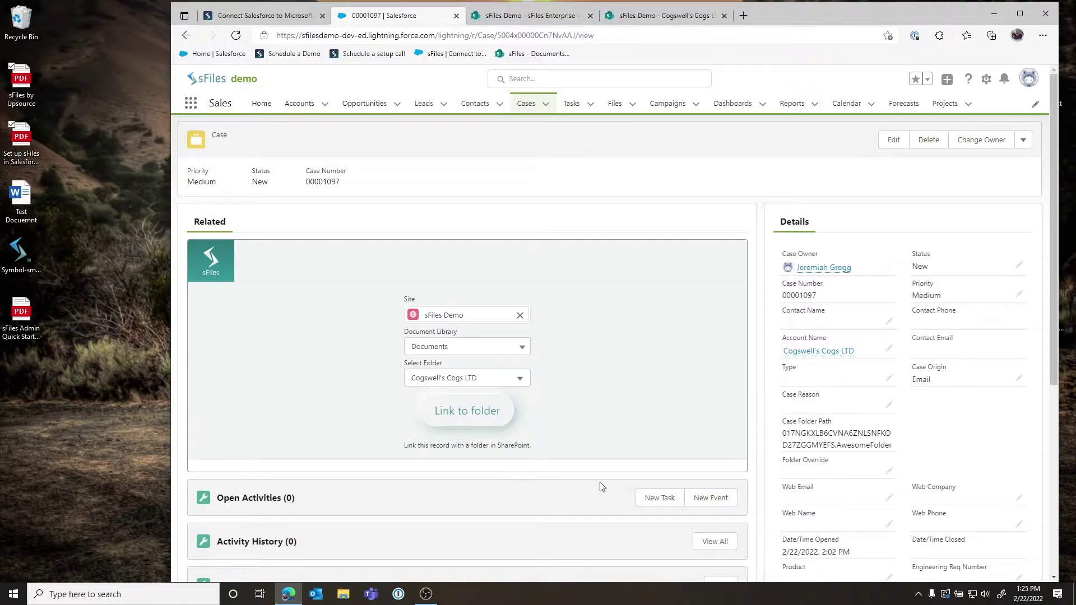
click(455, 423)
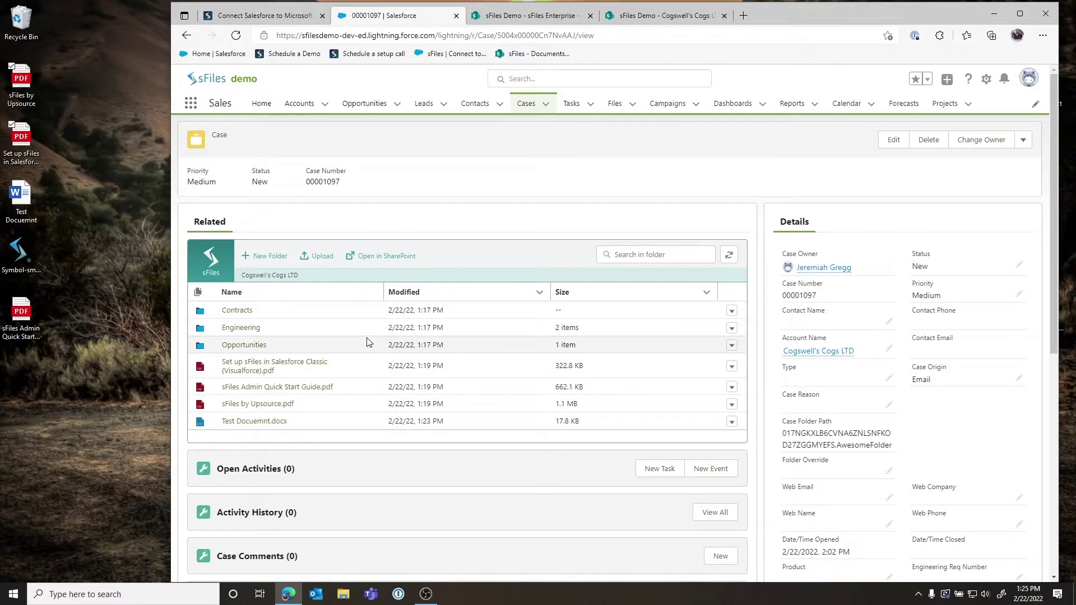
click(298, 292)
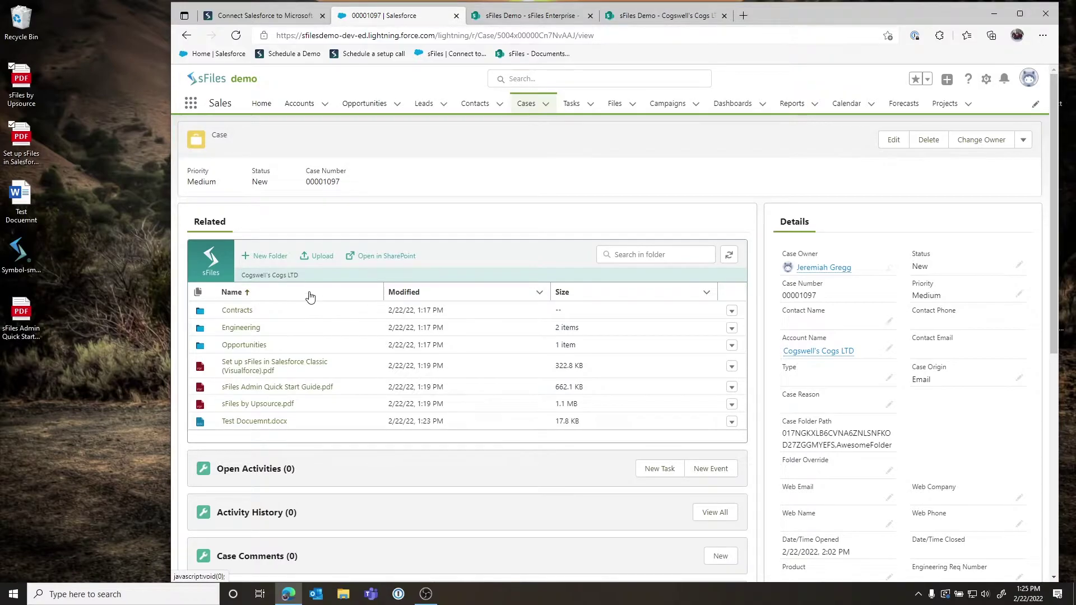
Step: Review the case's detail fields for the site, root folder and document library overrides and the SharePoint folder ID
scroll(948, 320, down, 4)
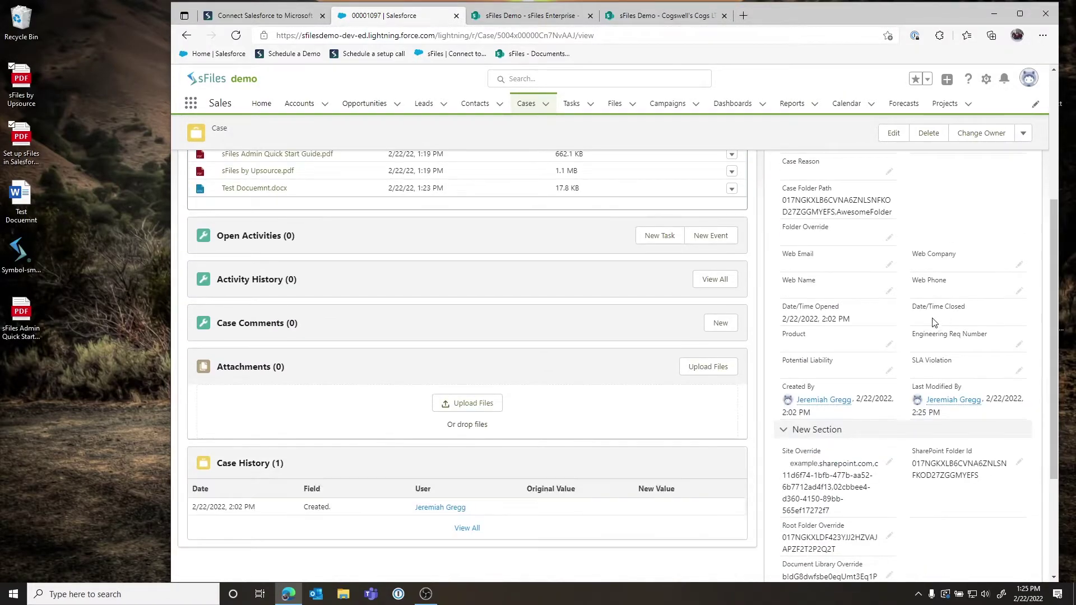
scroll(883, 300, down, 3)
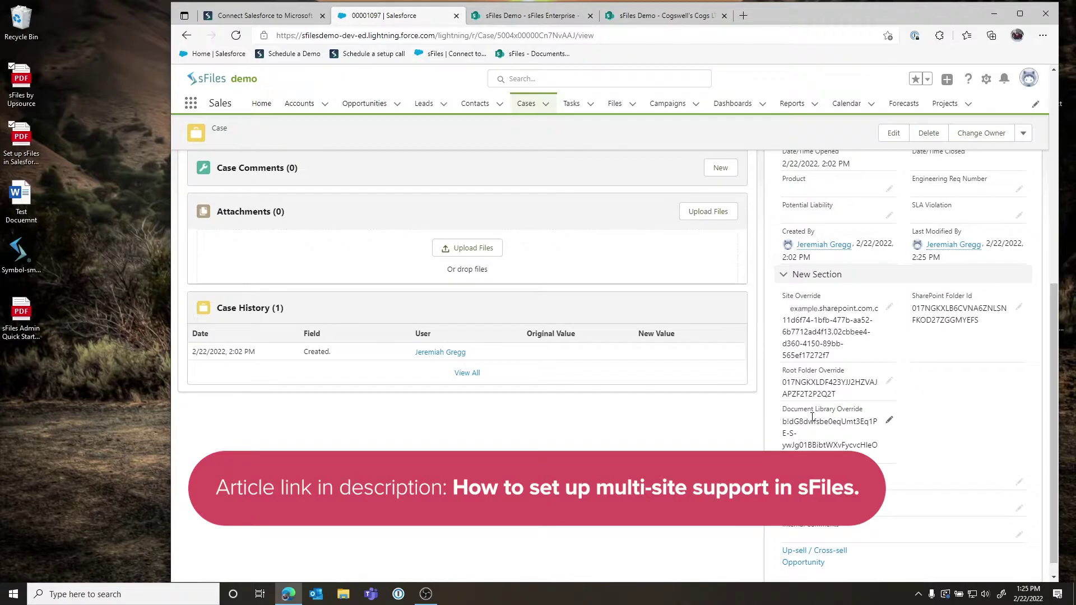
scroll(812, 417, up, 10)
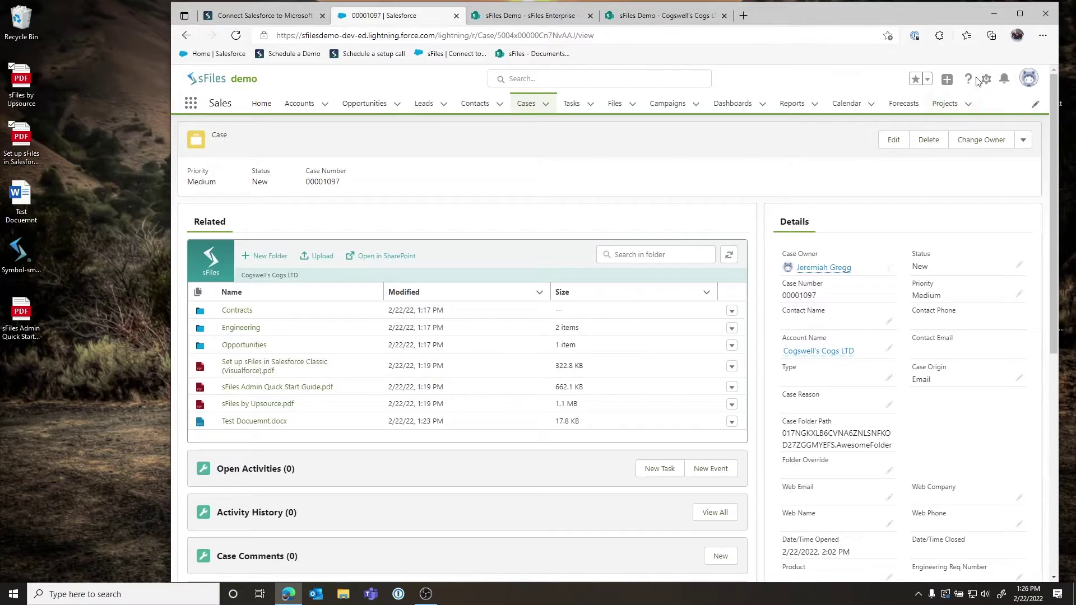
Step: Open the case record page for editing and examine the sFiles Enterprise component's site, library and root field API names
click(985, 82)
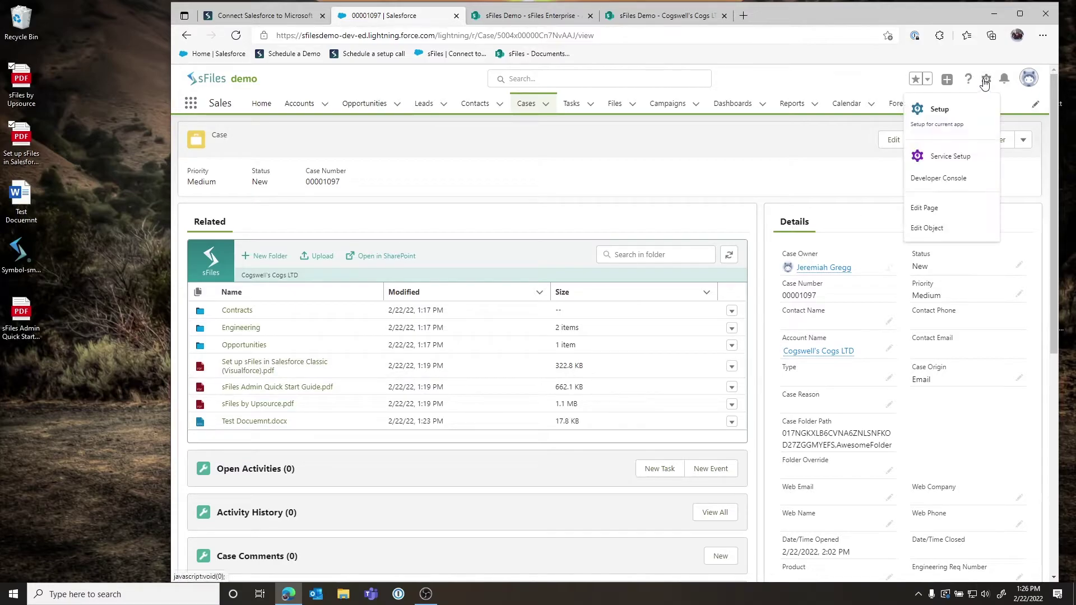
click(934, 209)
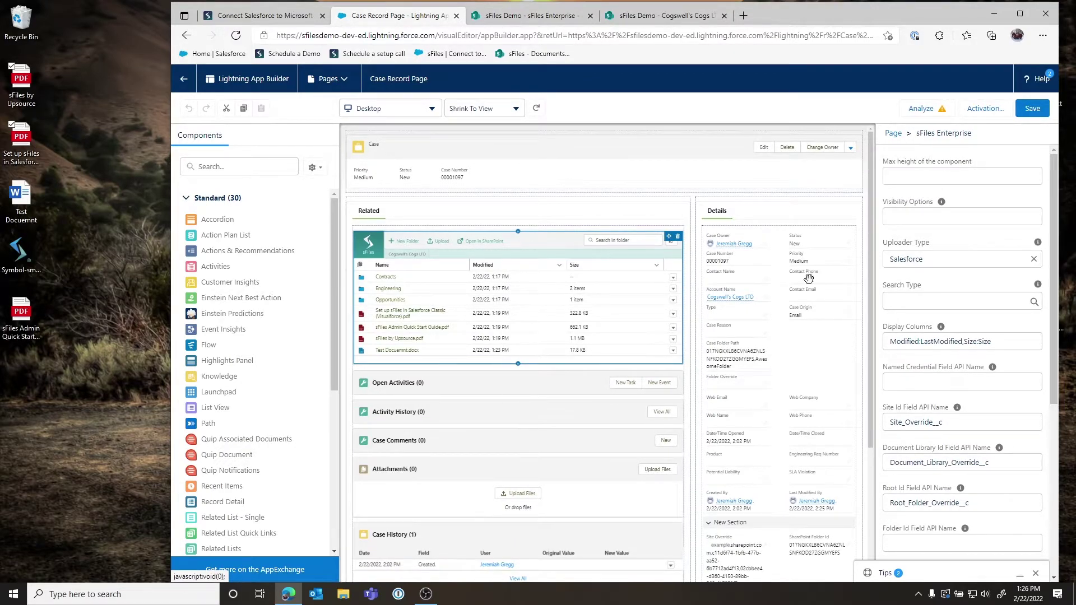
scroll(924, 332, down, 1)
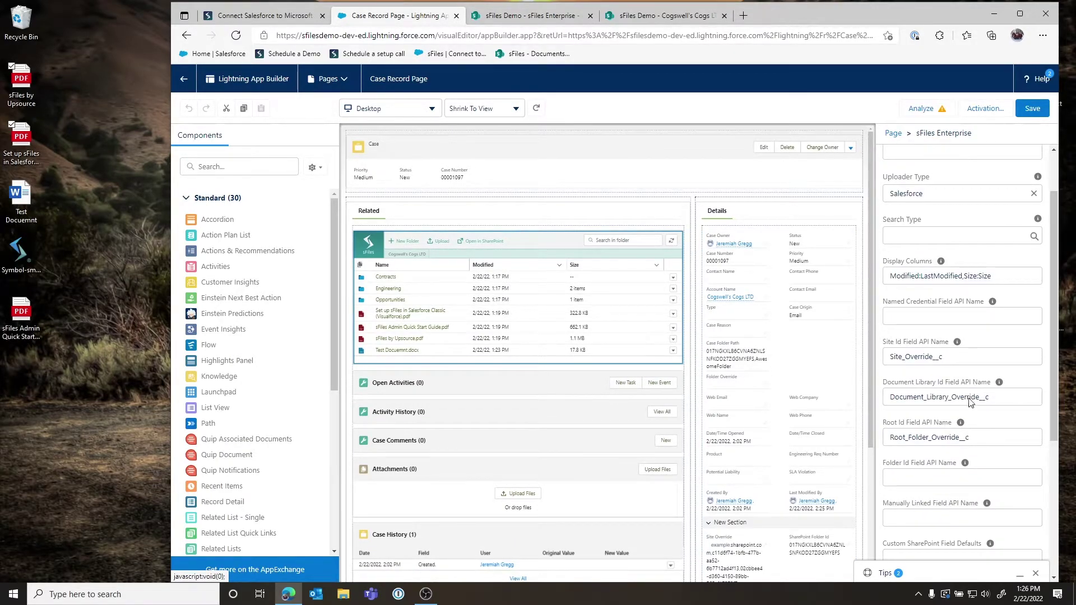
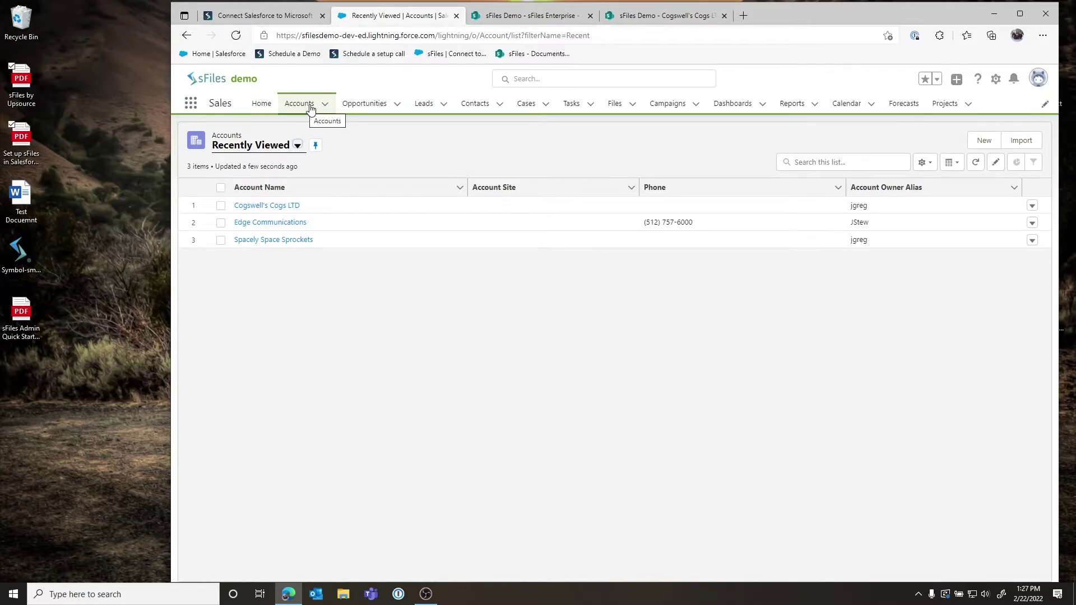
Step: Switch to SharePoint and view the SalesforceId and Status columns in the Cogswell's Cogs LTD folder
click(522, 16)
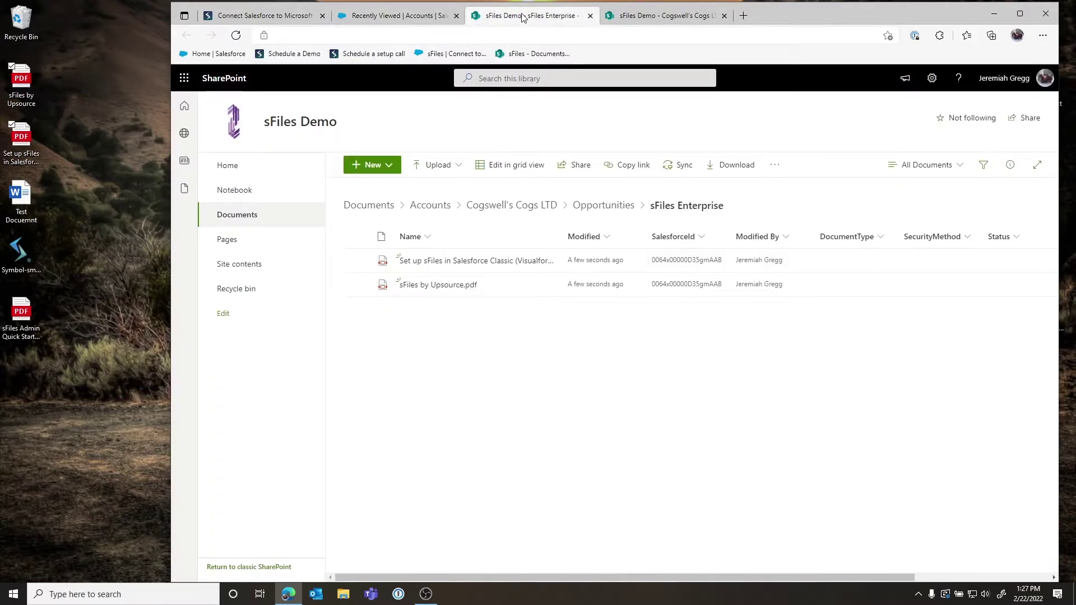
click(516, 207)
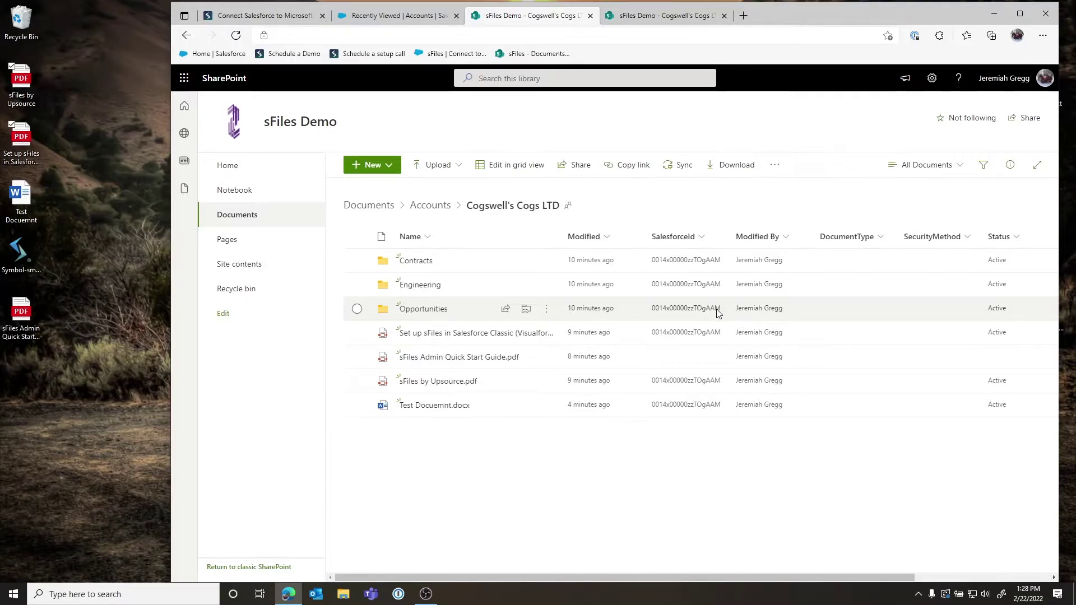
Step: In Salesforce, log in to the Experience site as the Portal User contact and open the Cogswell's Cogs LTD account
click(387, 15)
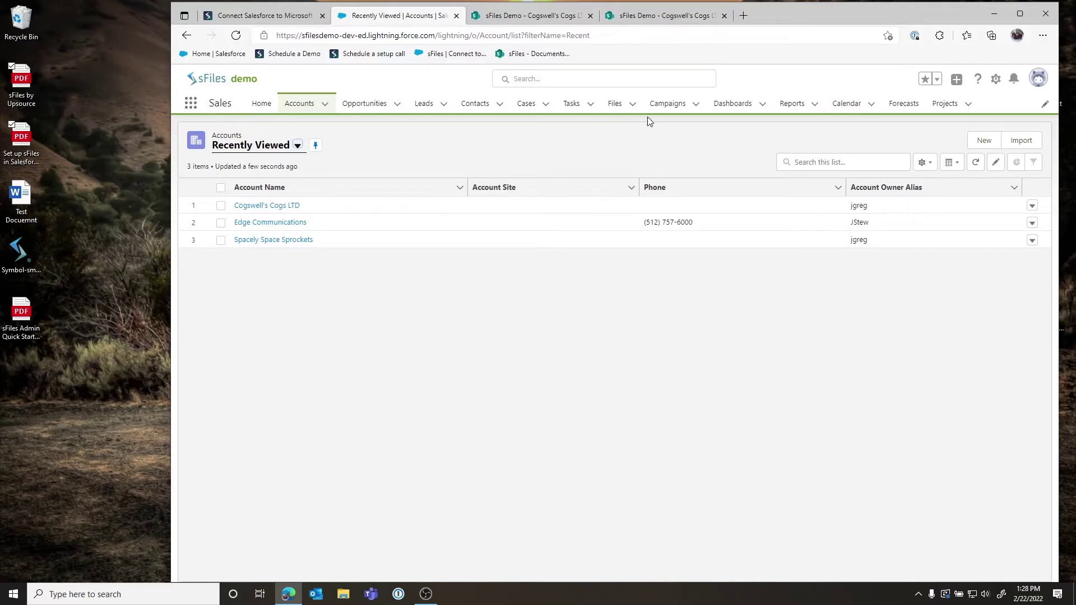
click(463, 114)
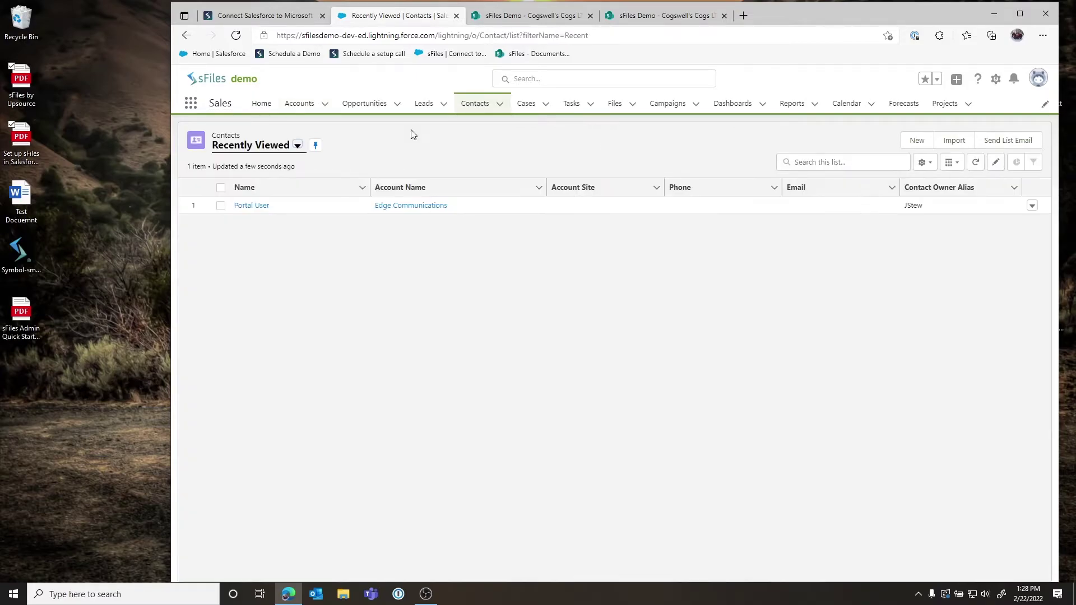
click(238, 205)
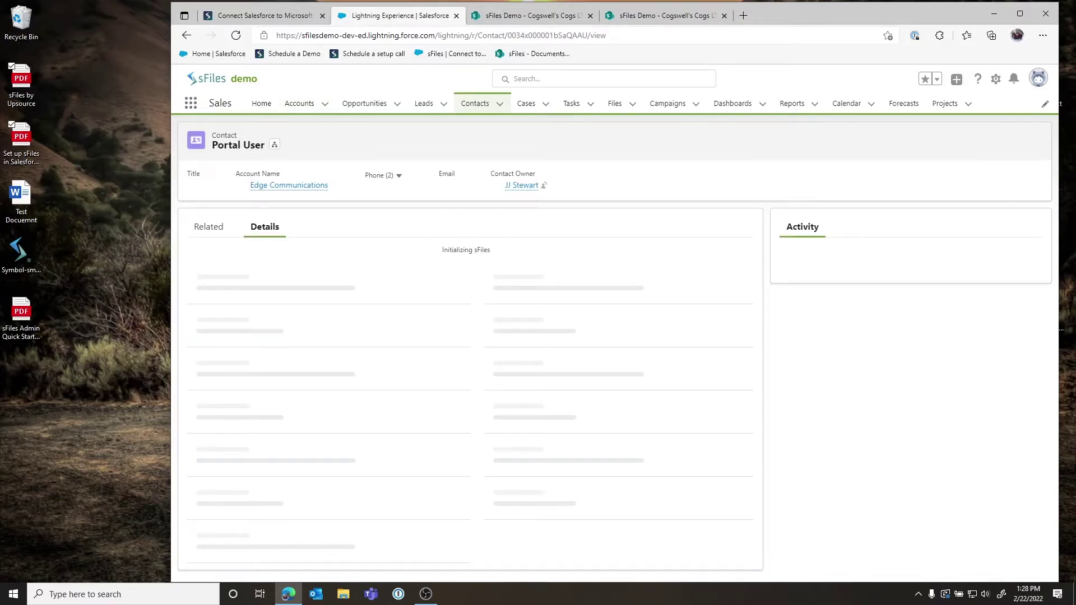
click(1024, 143)
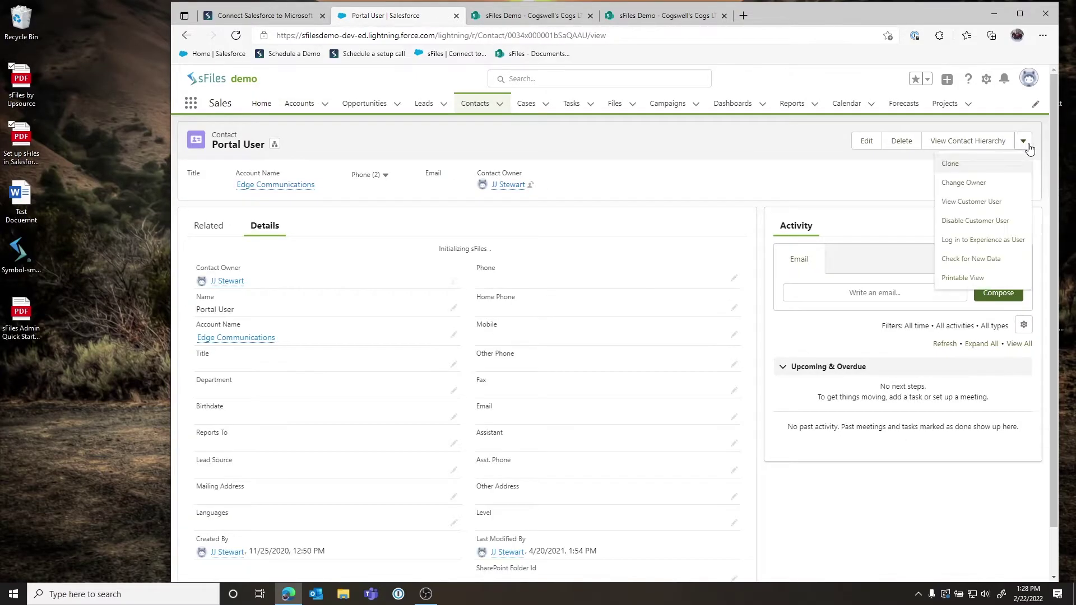
click(994, 240)
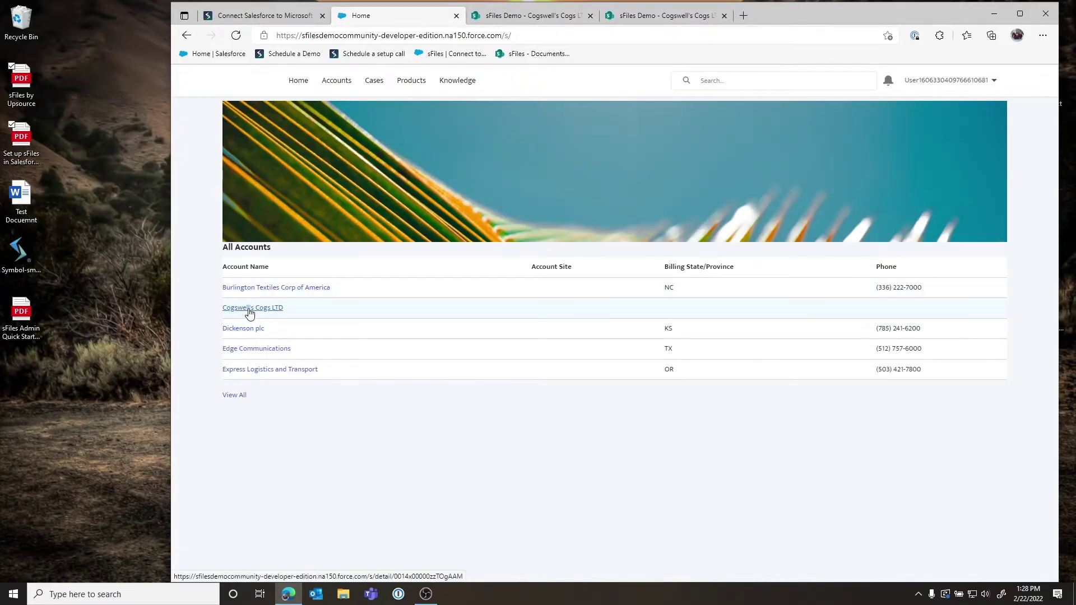
click(250, 312)
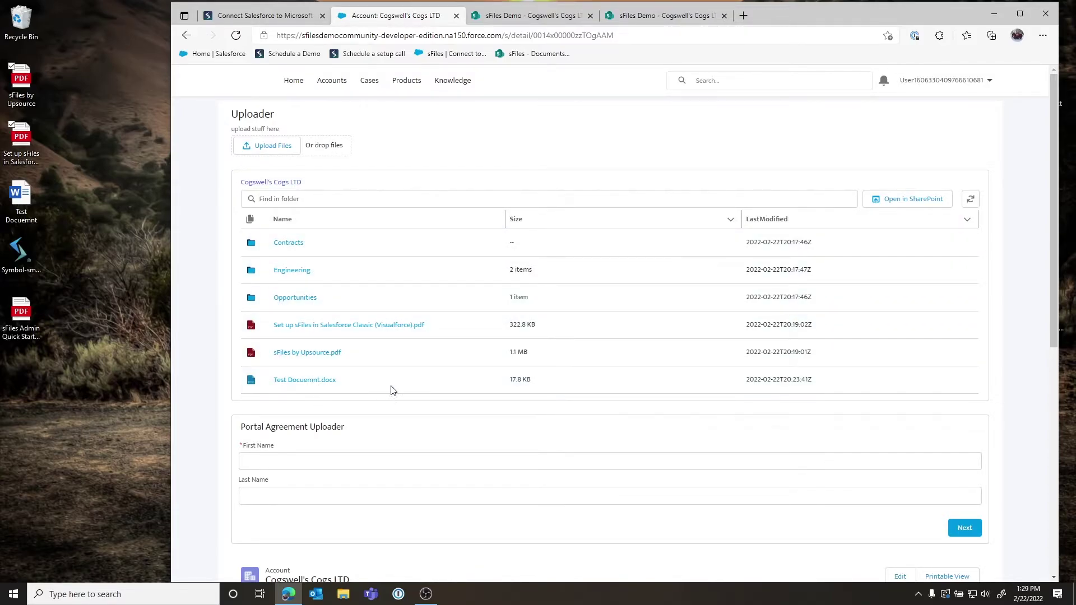
Step: In SharePoint's grid view, clear the Engineering folder's SalesforceId and enter that same ID for sFiles Admin Quick Start Guide.pdf
click(506, 24)
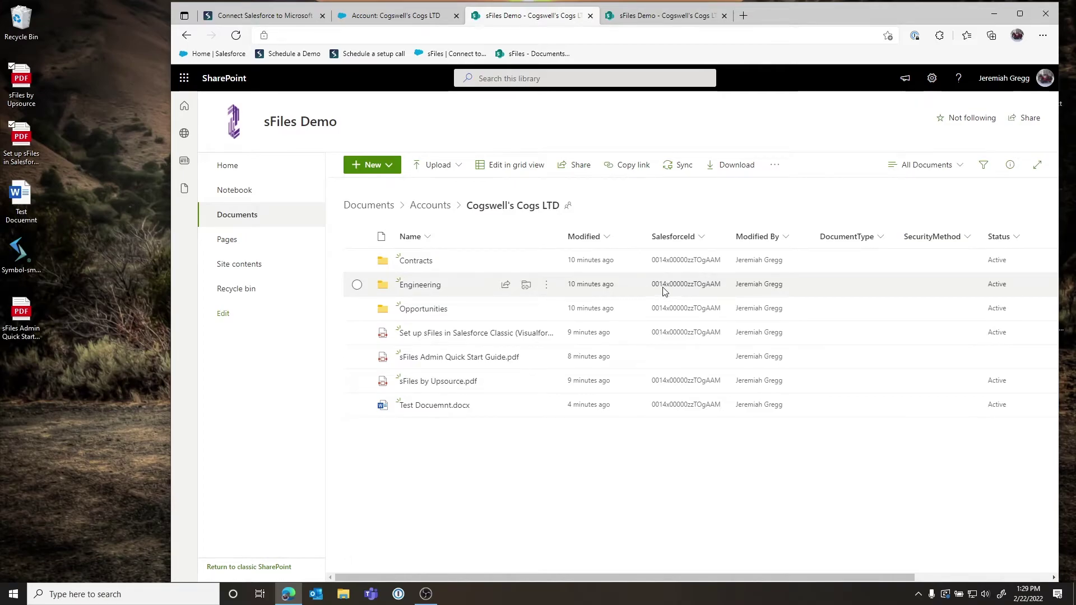
click(499, 166)
click(598, 288)
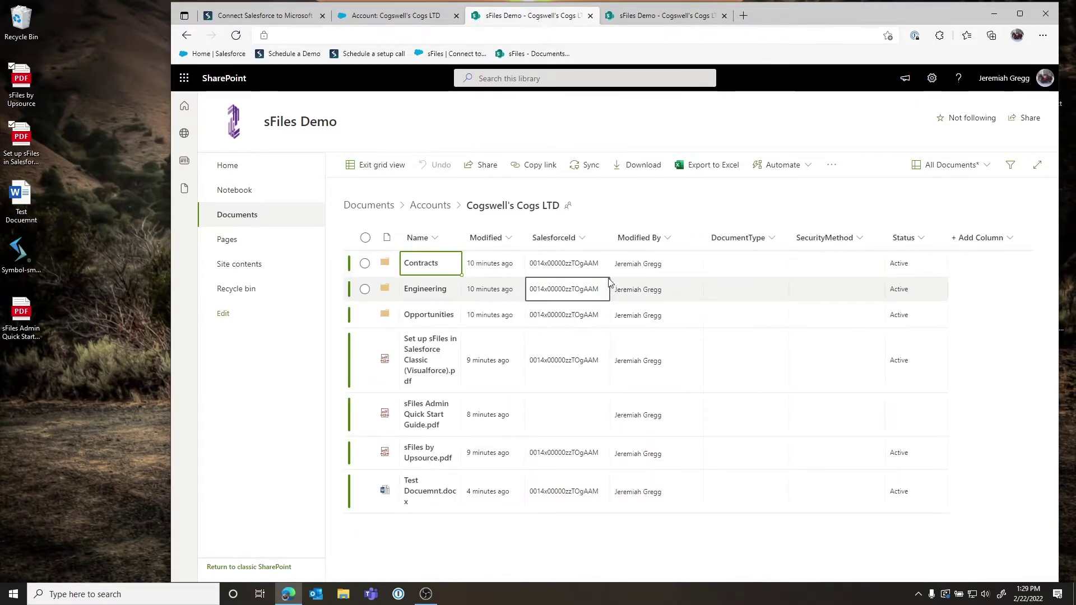
click(598, 288)
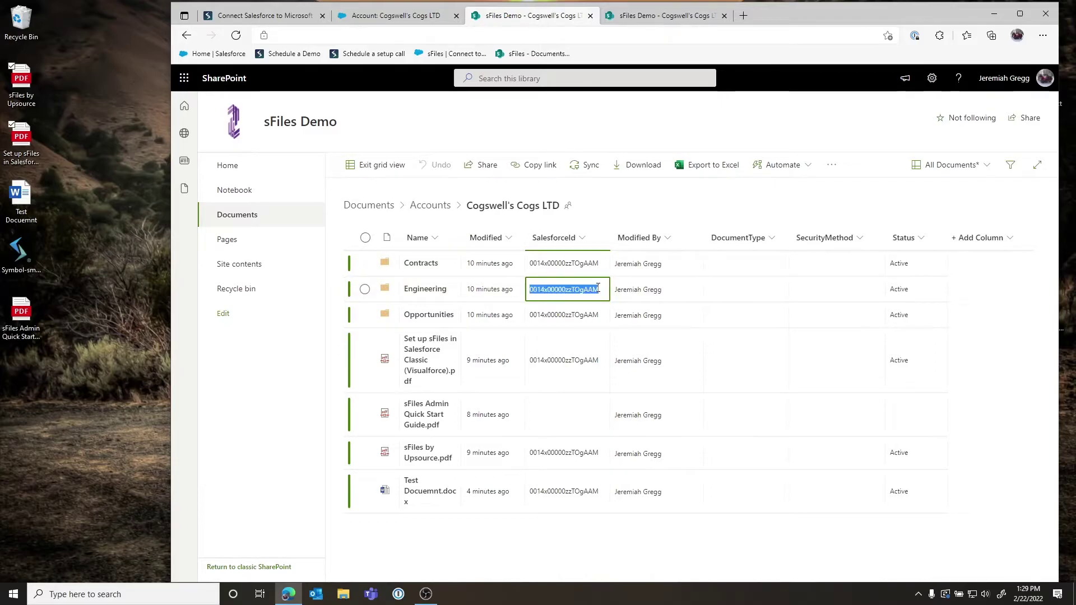
key(BackSpace)
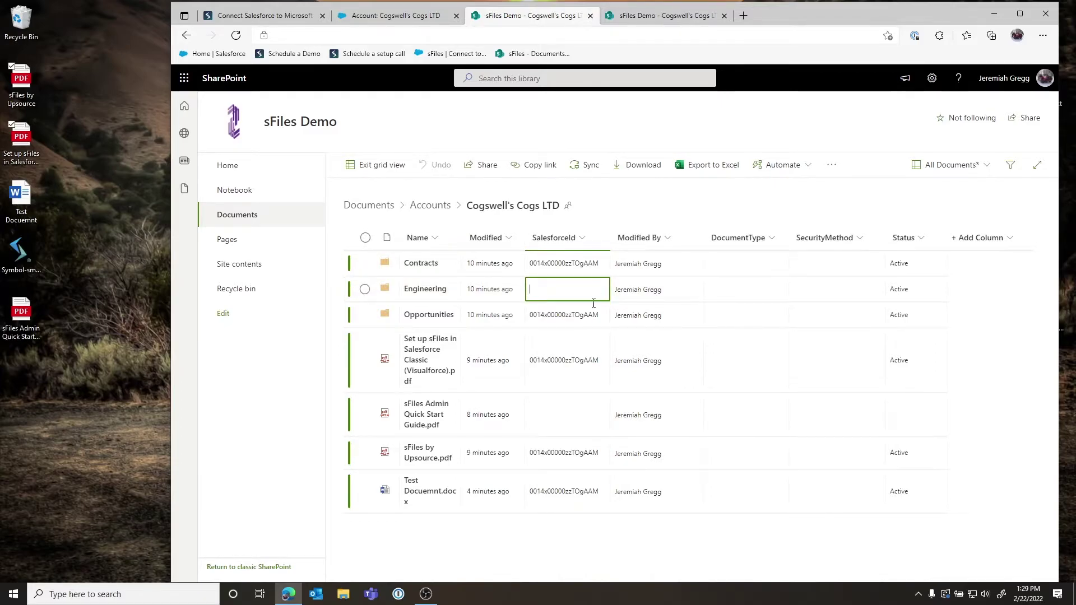
click(570, 425)
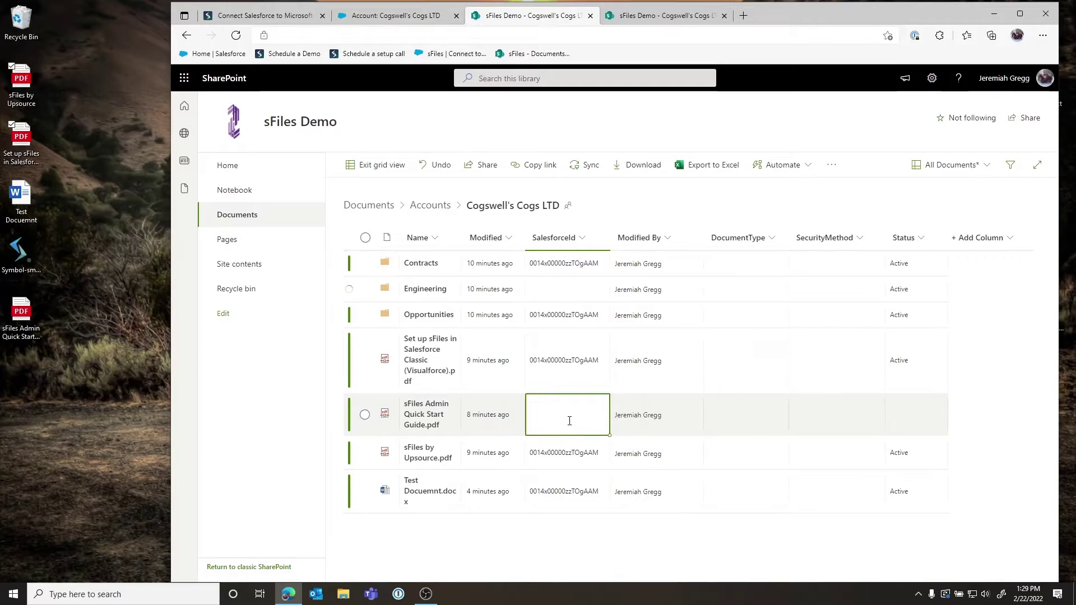
text(0014x00000zzTOgAAM)
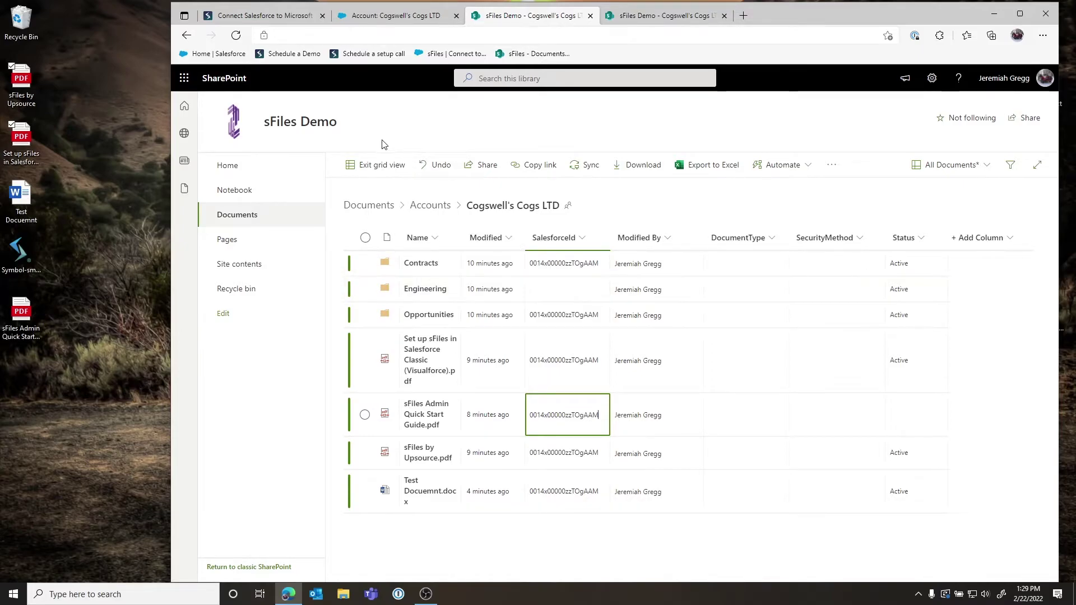
click(370, 166)
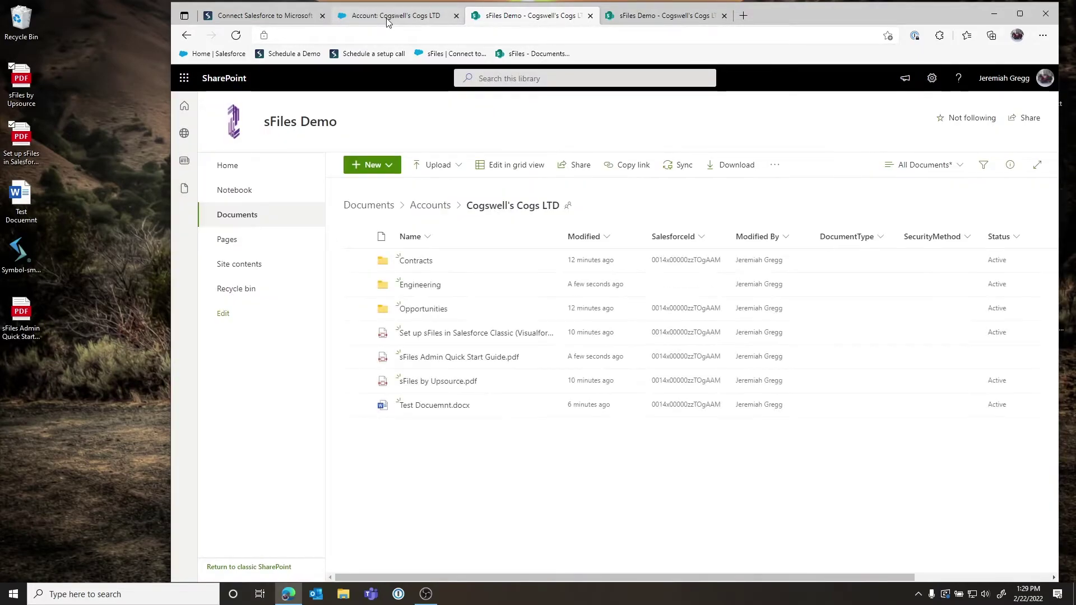
Step: Refresh the portal account's file list and compare it with the SalesforceId column of the SharePoint folder
click(393, 16)
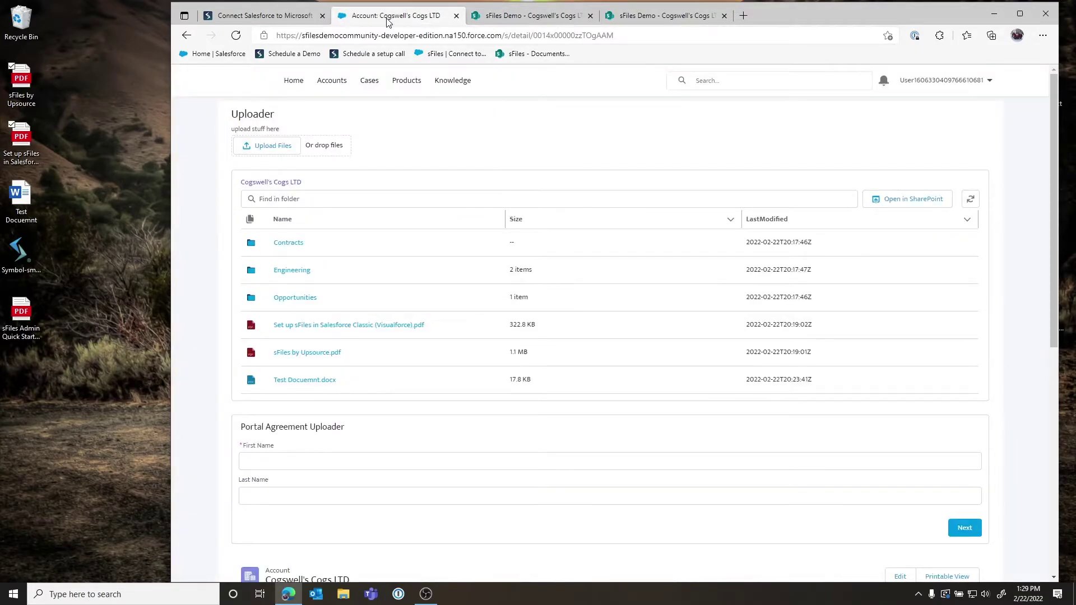
click(971, 199)
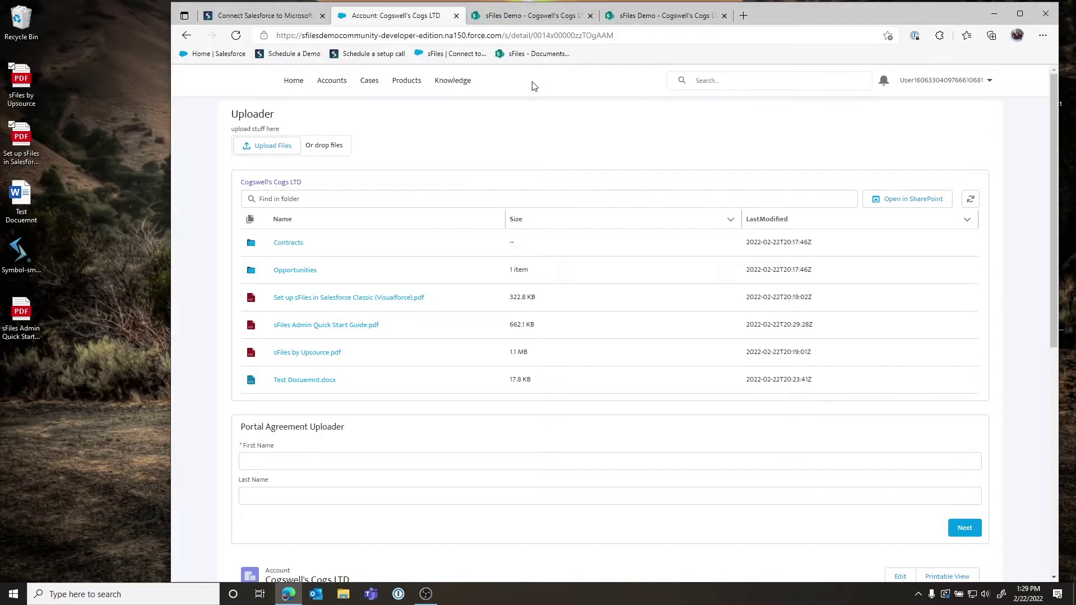
click(521, 18)
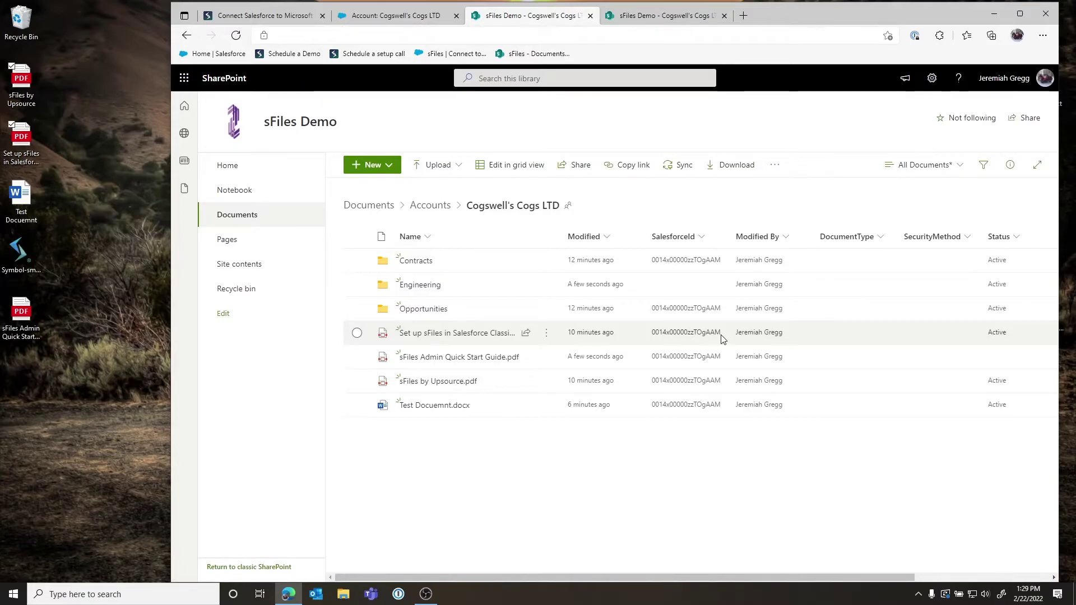
Step: Upload before delete trigger Snippet.txt from the desktop to the portal account and refresh its file list
click(387, 17)
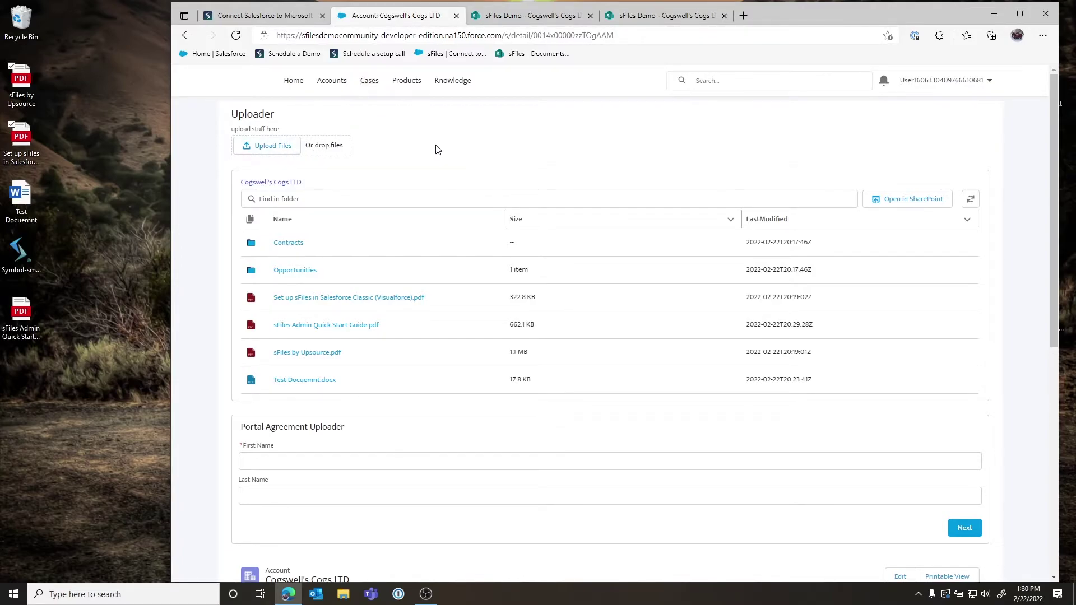
click(275, 150)
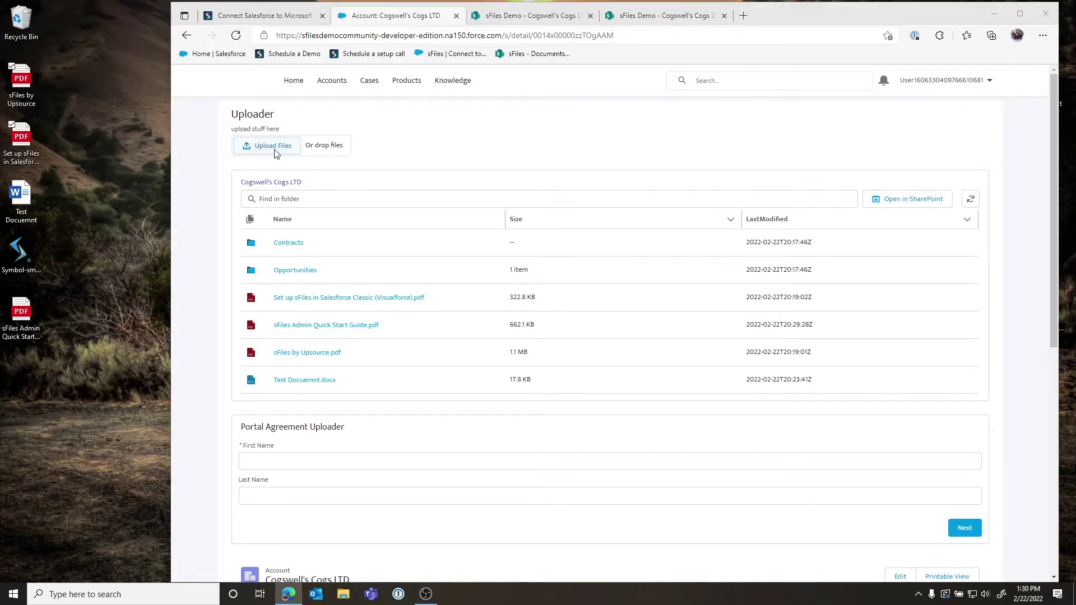
click(392, 95)
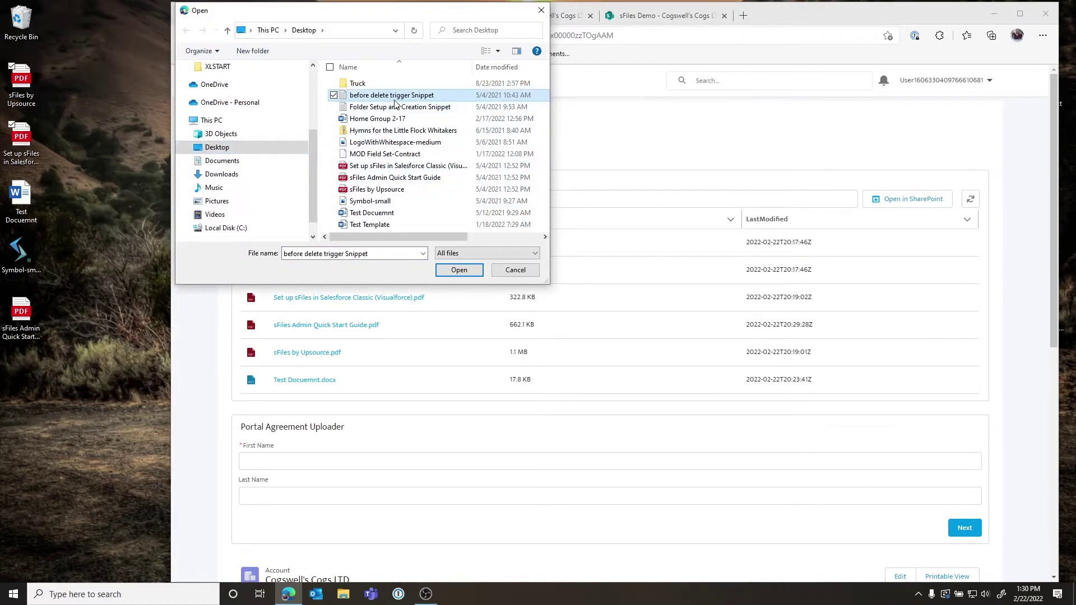
click(463, 271)
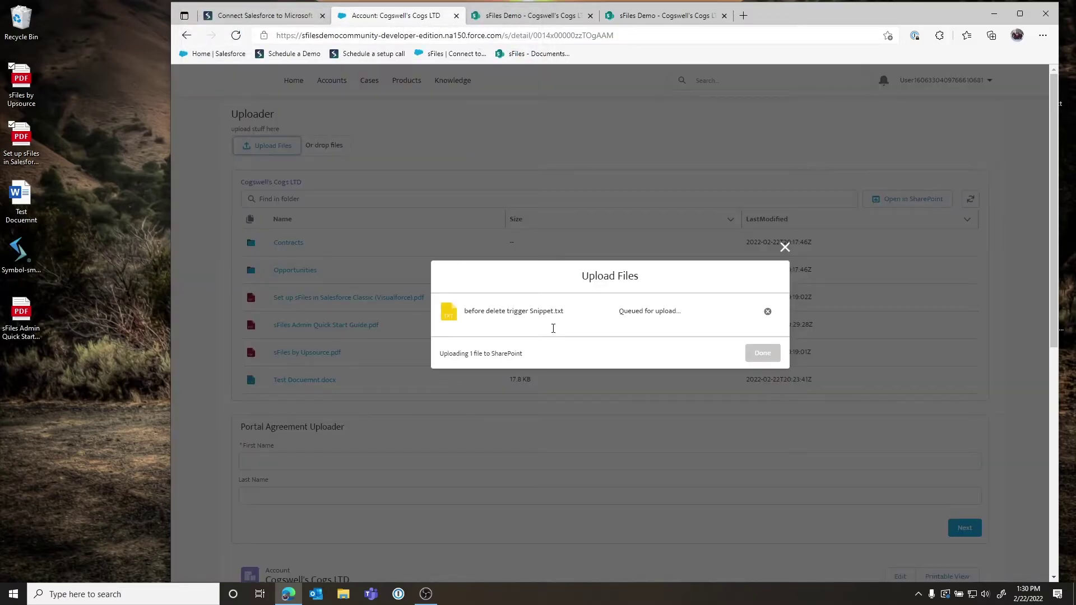
click(763, 355)
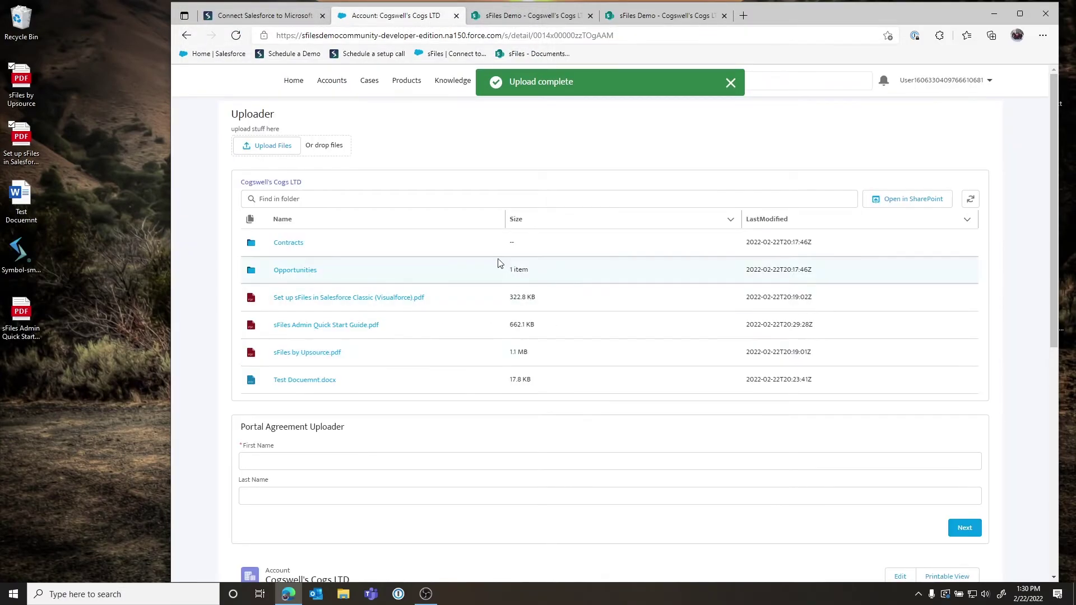
click(971, 199)
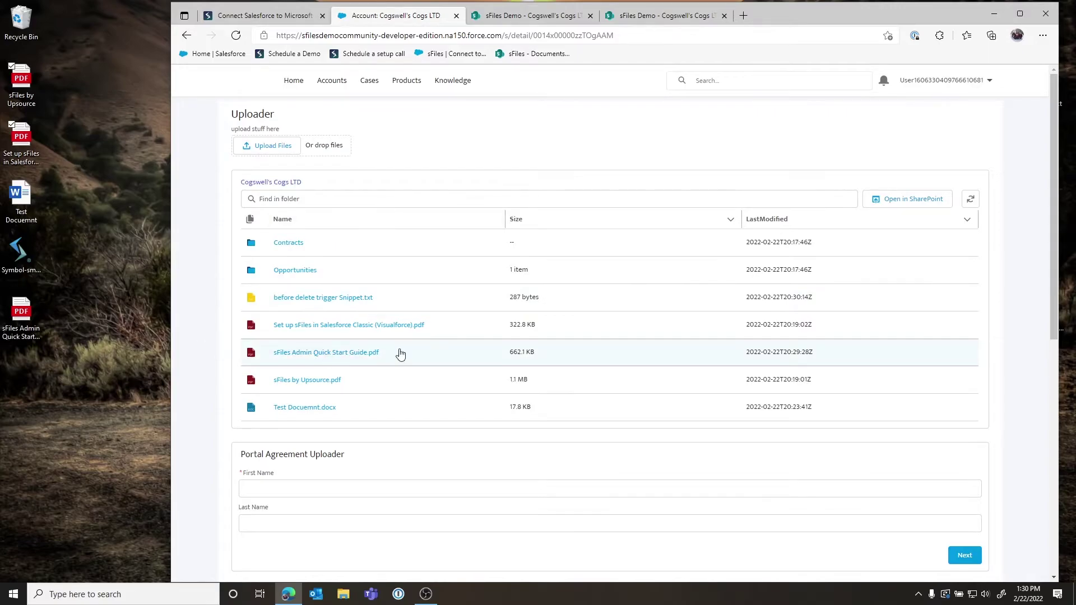
Step: Download Test Docuemnt.docx from the portal account's file list and close its file details
click(319, 410)
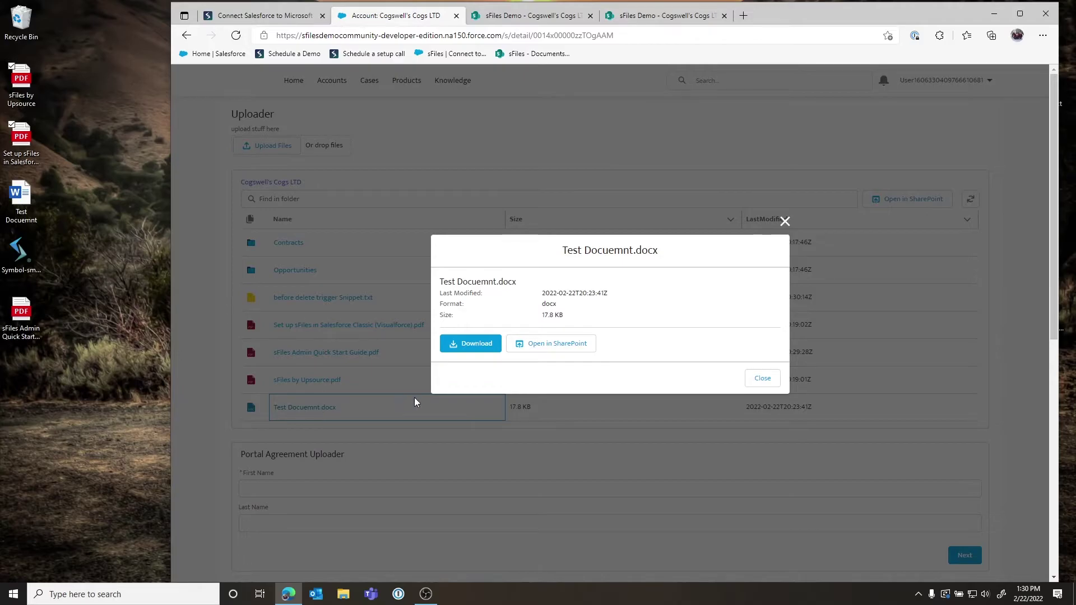
click(471, 343)
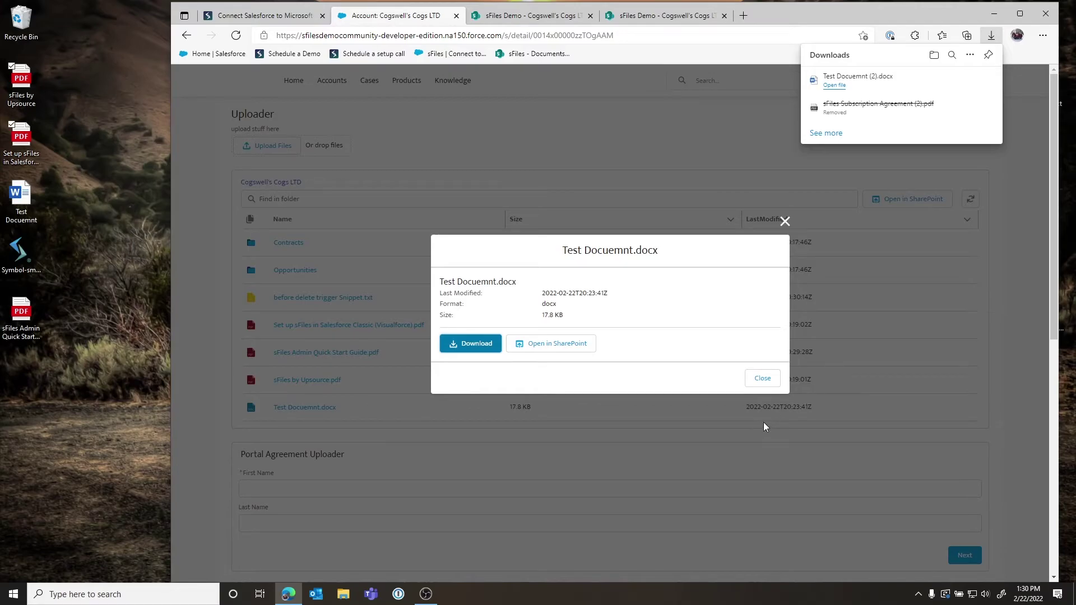
click(764, 377)
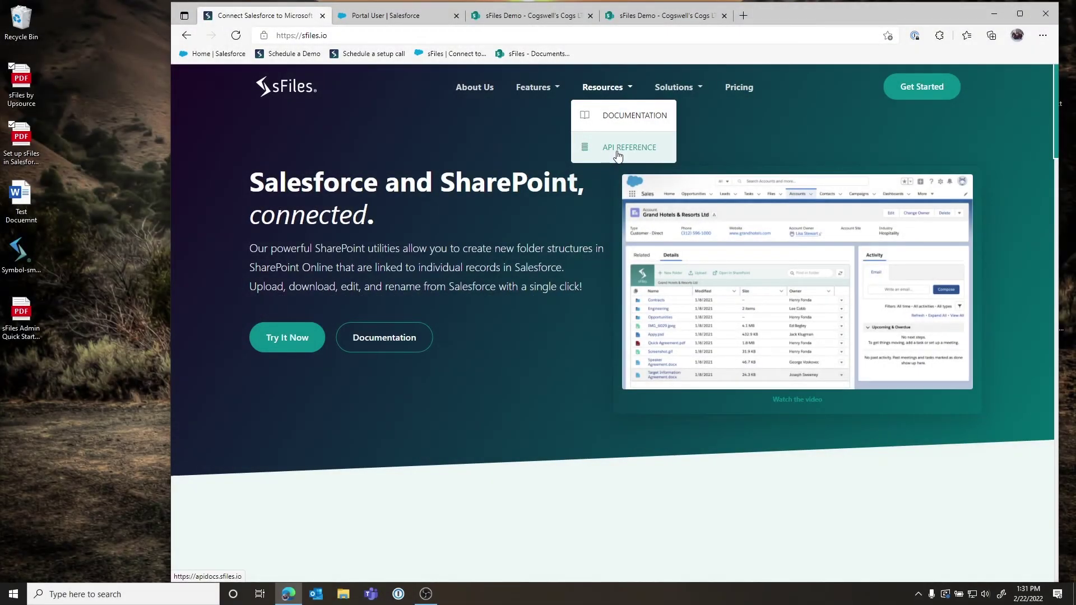
Step: View the sFiles API Reference from the sFiles website's resources
click(617, 150)
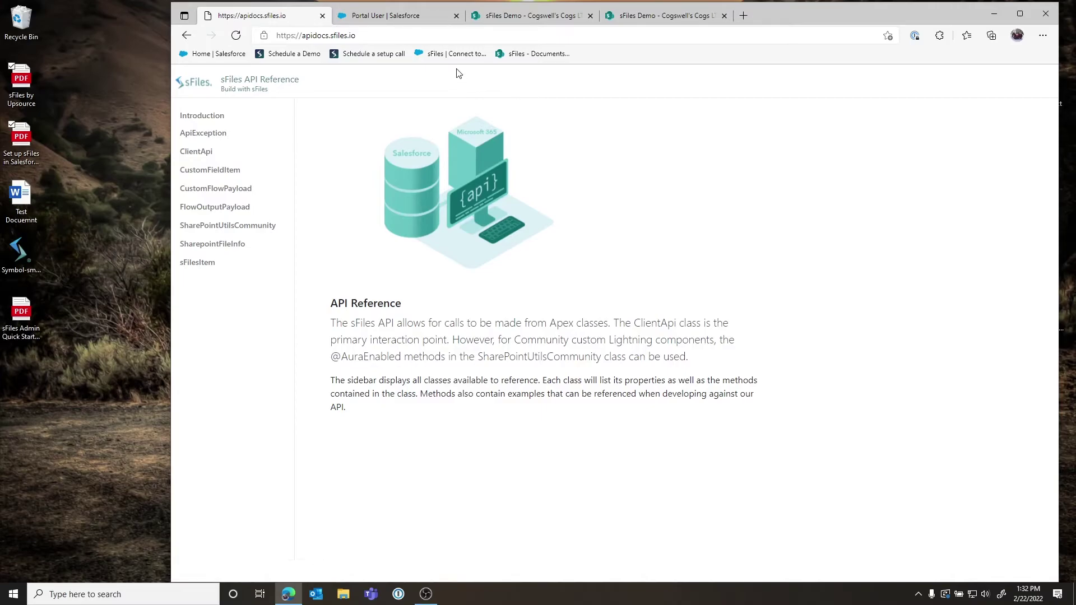
Step: Return to Salesforce and open the Cogswell's Cogs LTD account record
click(385, 17)
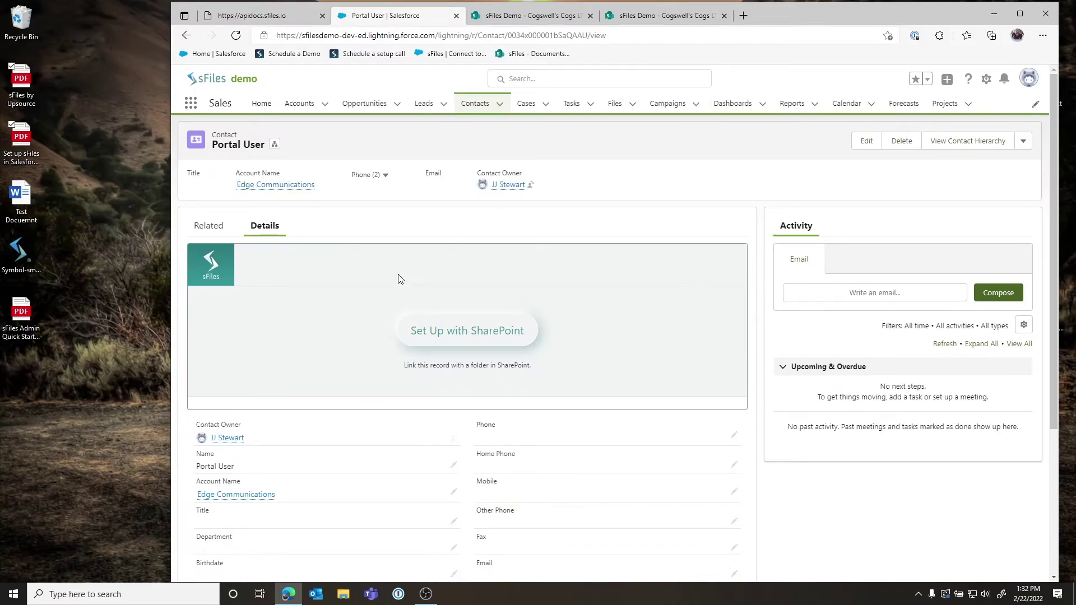
click(306, 103)
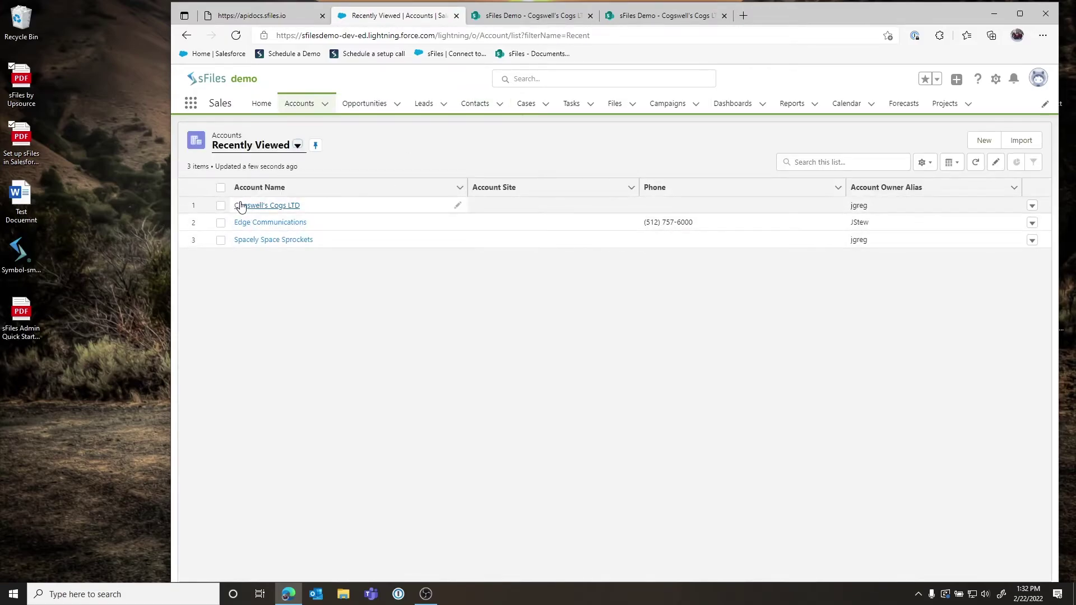
click(241, 206)
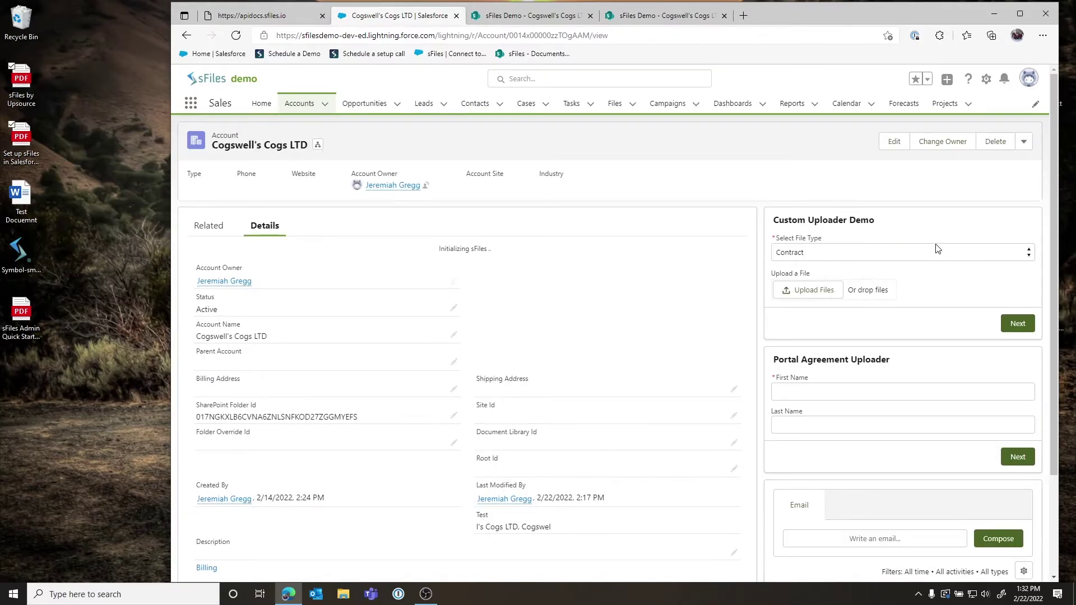
Step: Submit Folder Setup and Creation Snippet from the desktop as a Contract through the account's Custom Uploader Demo and finish the flow
click(825, 291)
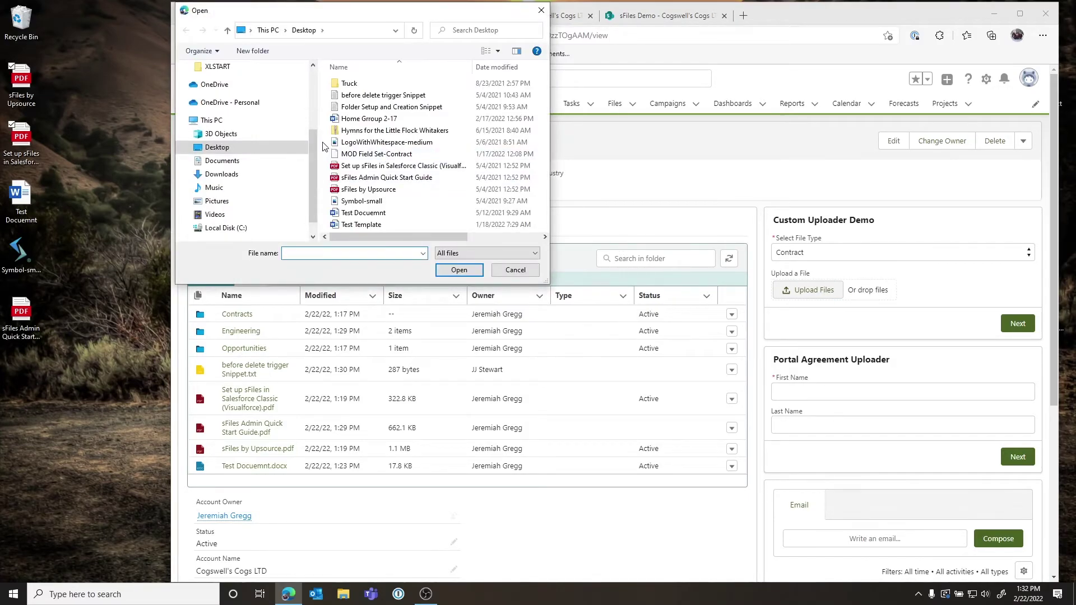
click(383, 107)
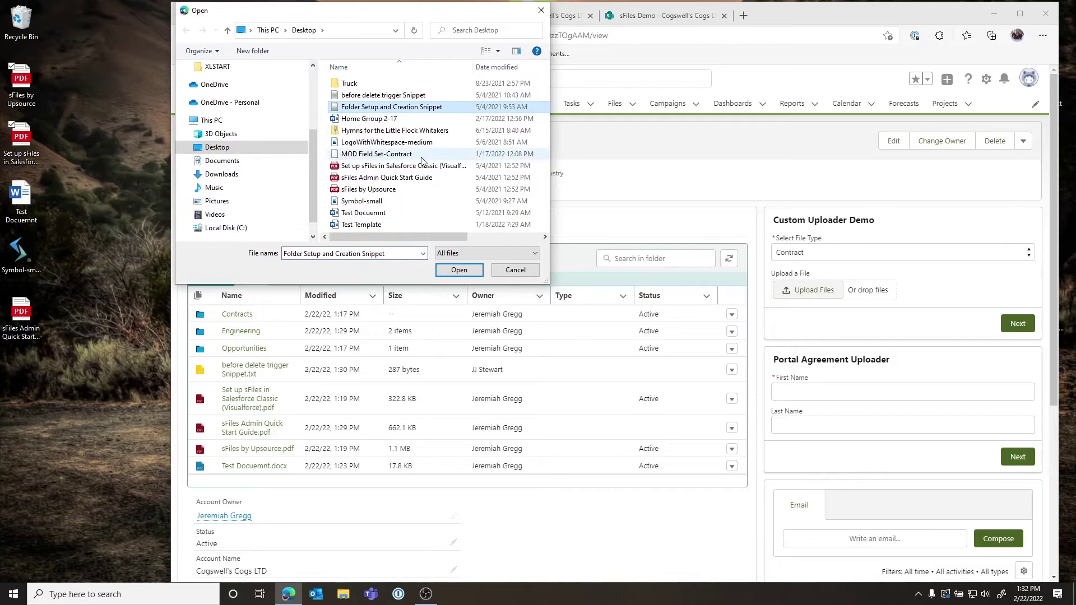
click(462, 272)
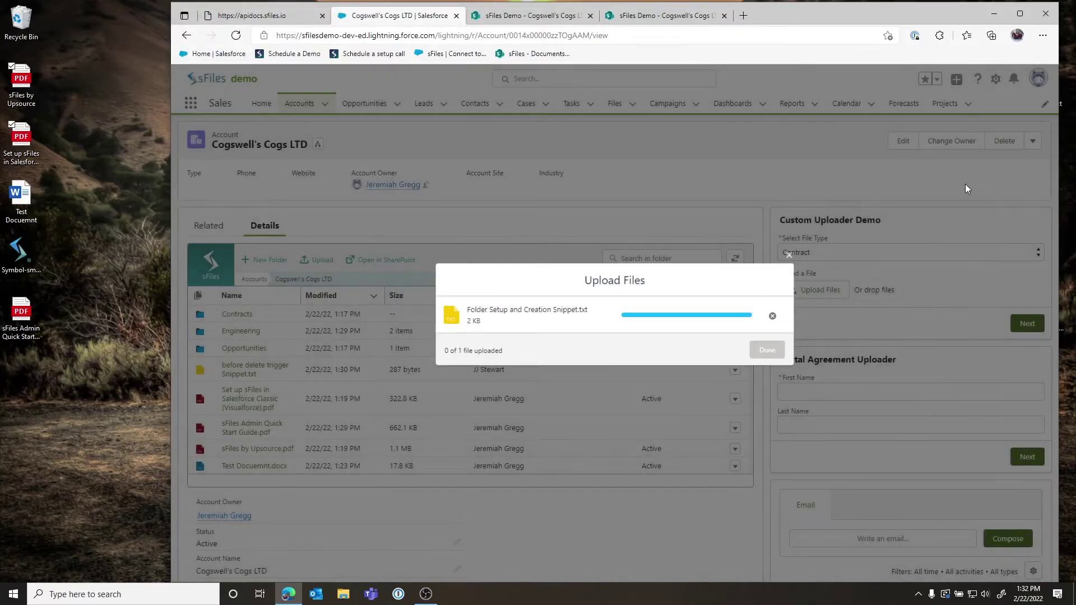
click(767, 352)
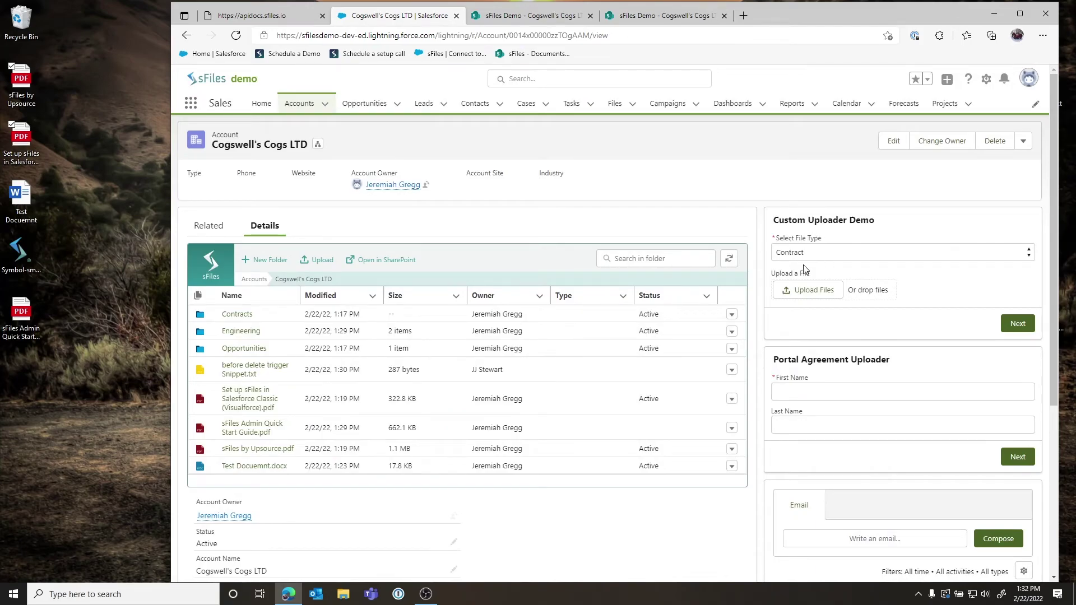
click(1018, 322)
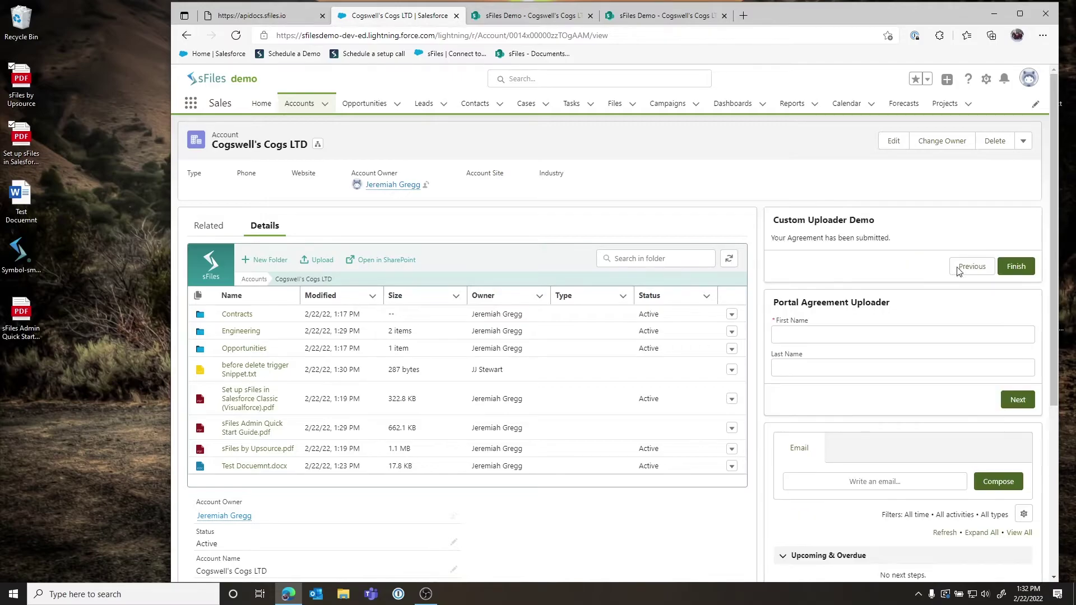
click(1031, 271)
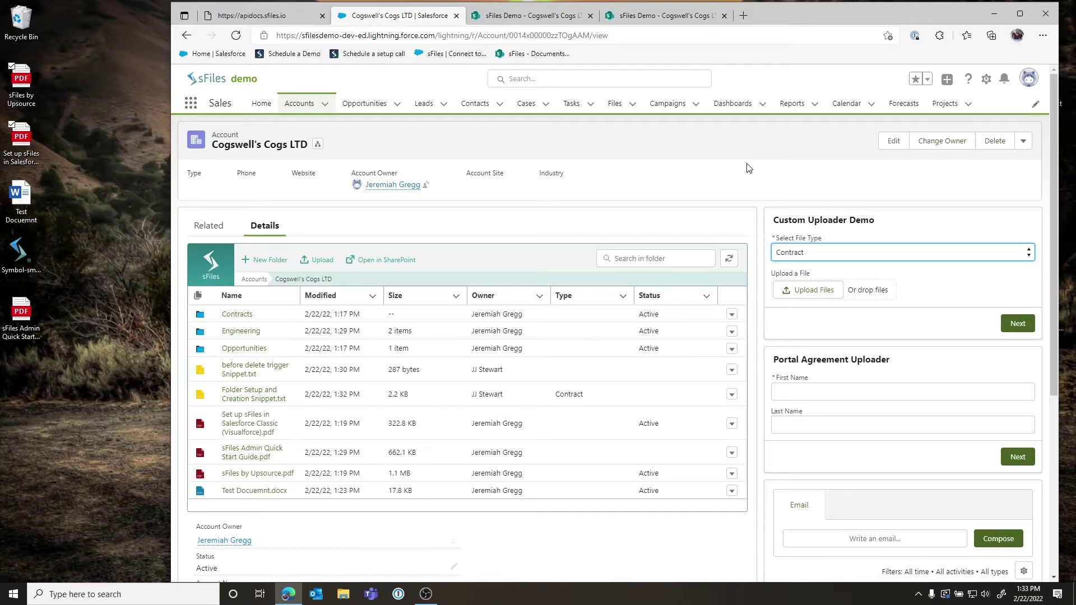
Step: View the ClientApi class in the sFiles API Reference and highlight its initialization usage example
click(270, 16)
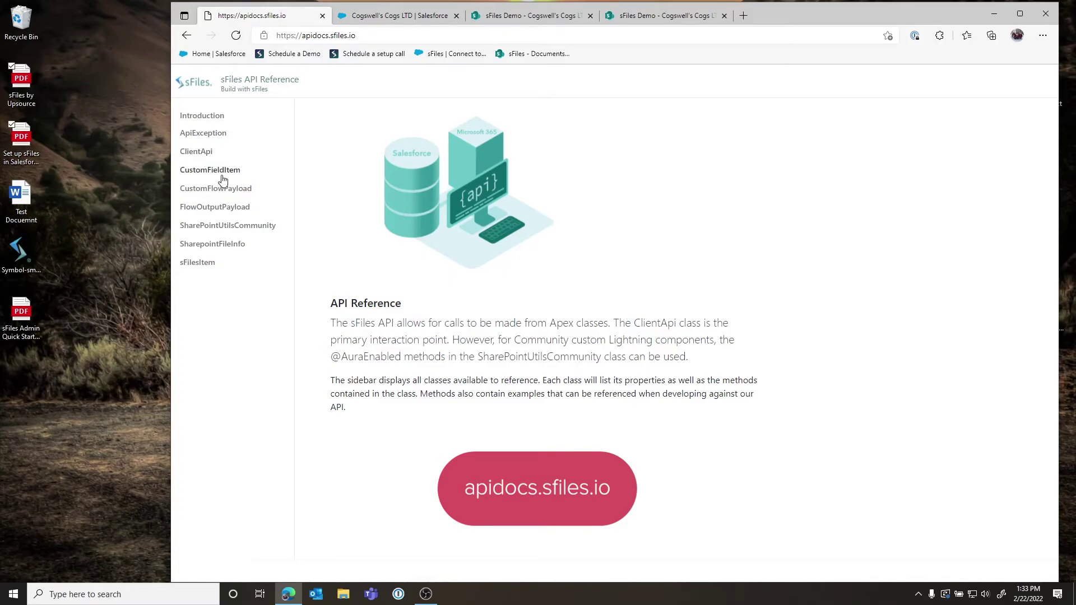
click(207, 153)
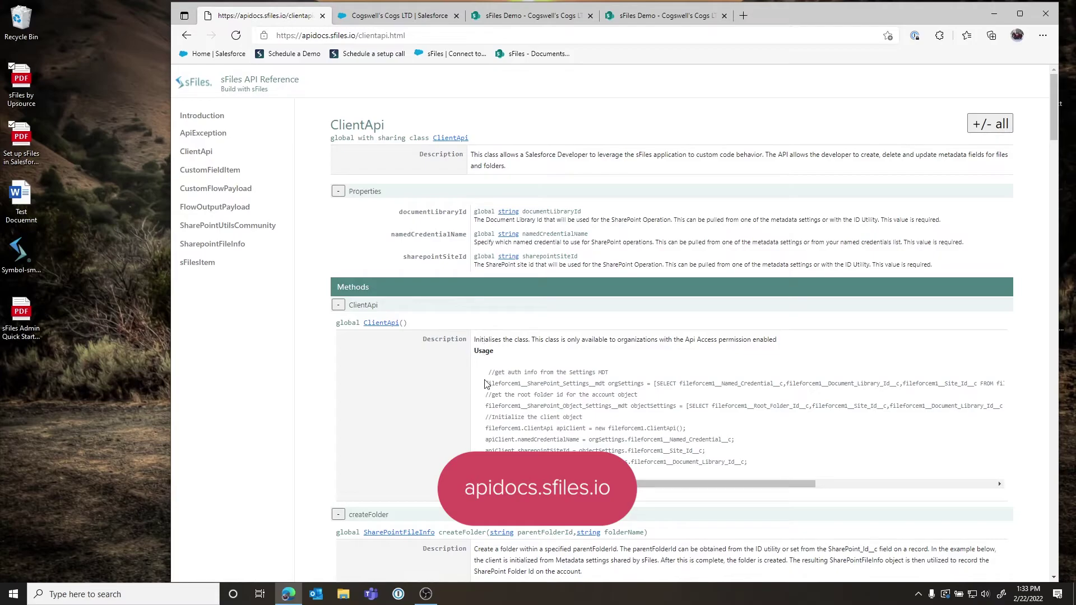
drag(783, 470, 489, 386)
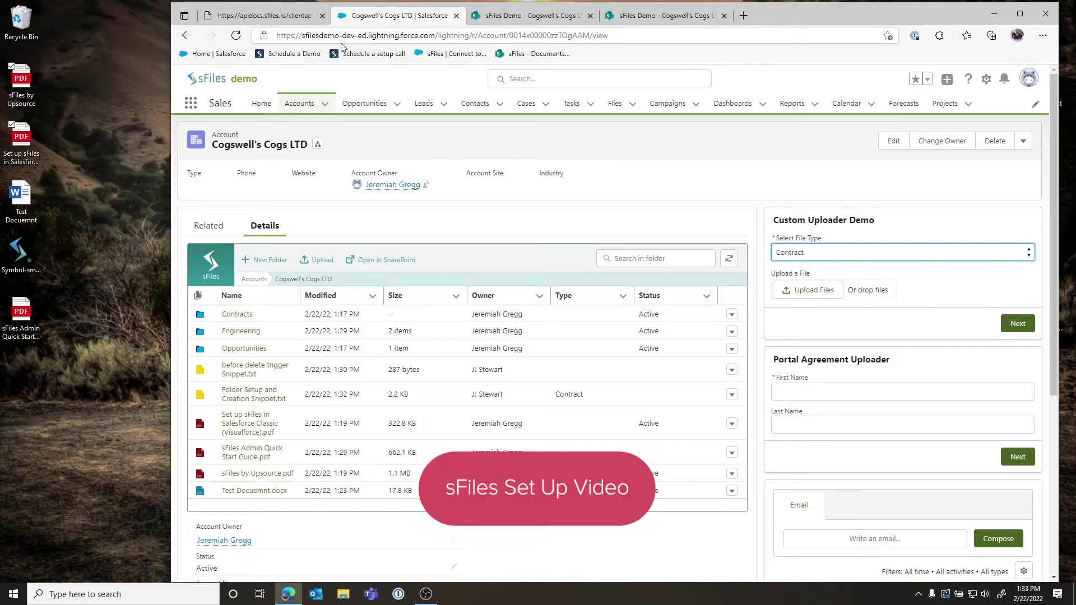
Step: Examine the sFiles Enterprise component's properties on the Account Record Page in Lightning App Builder and return to the account record
click(985, 79)
click(926, 207)
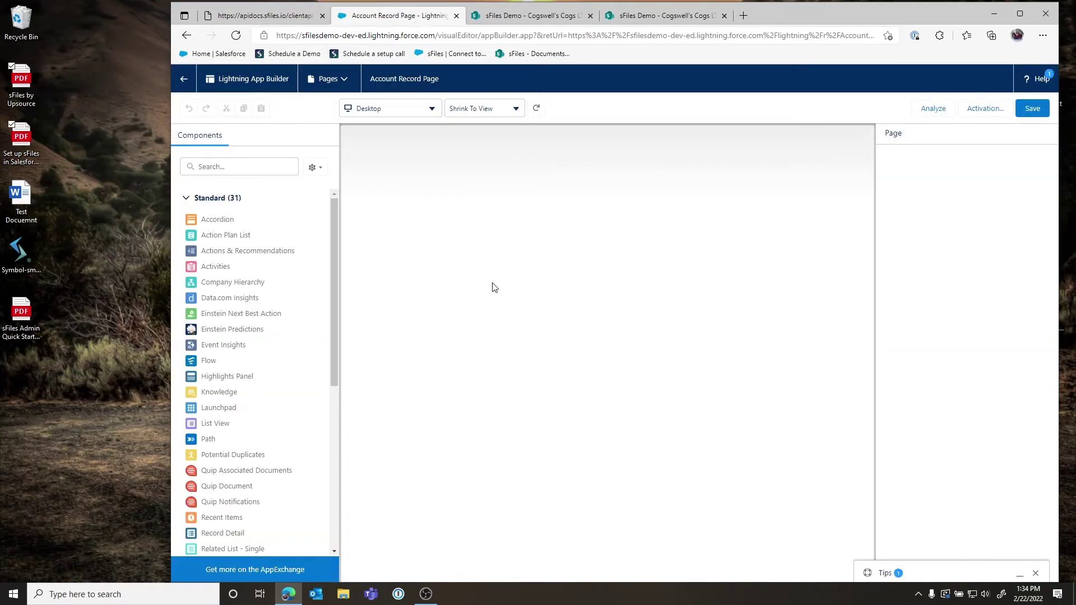
click(543, 331)
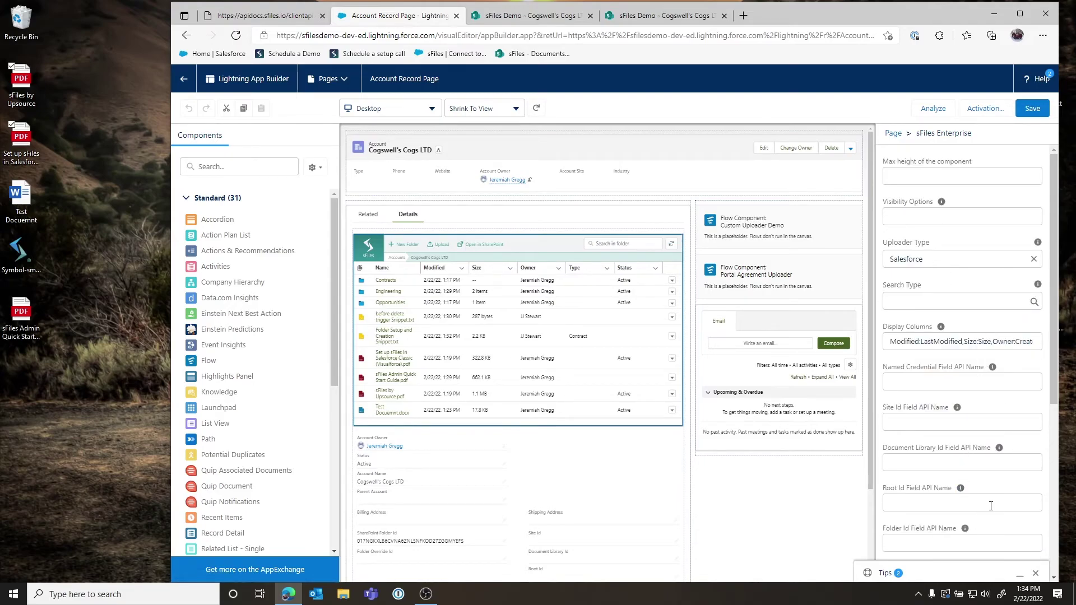
scroll(991, 506, down, 4)
scroll(975, 431, up, 4)
click(184, 80)
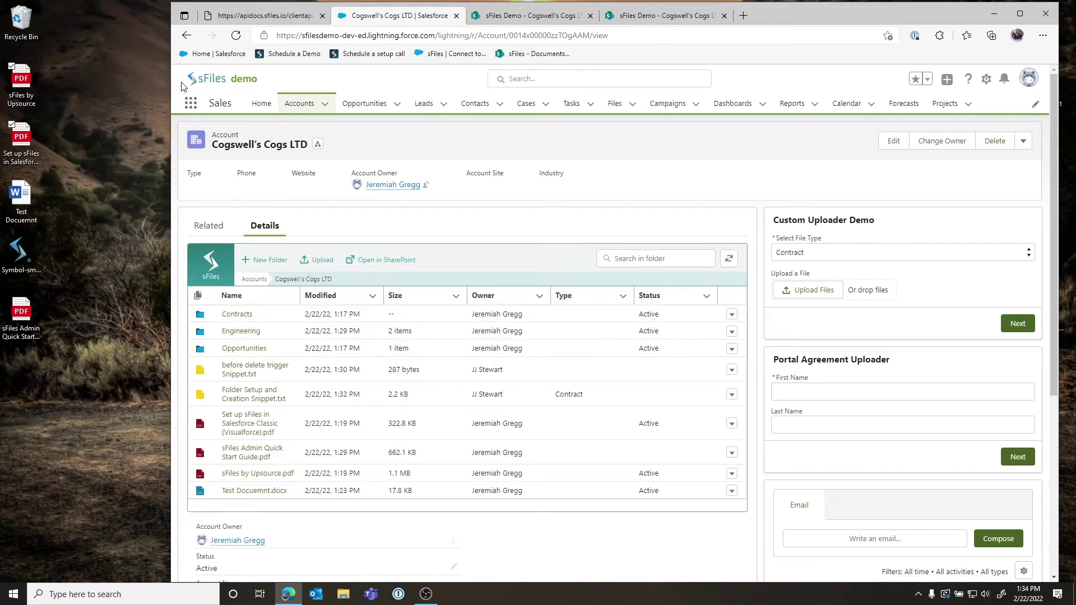
Step: Find Custom Metadata Types in Salesforce Setup and view the Account record of SharePoint Object Settings
click(987, 79)
click(949, 114)
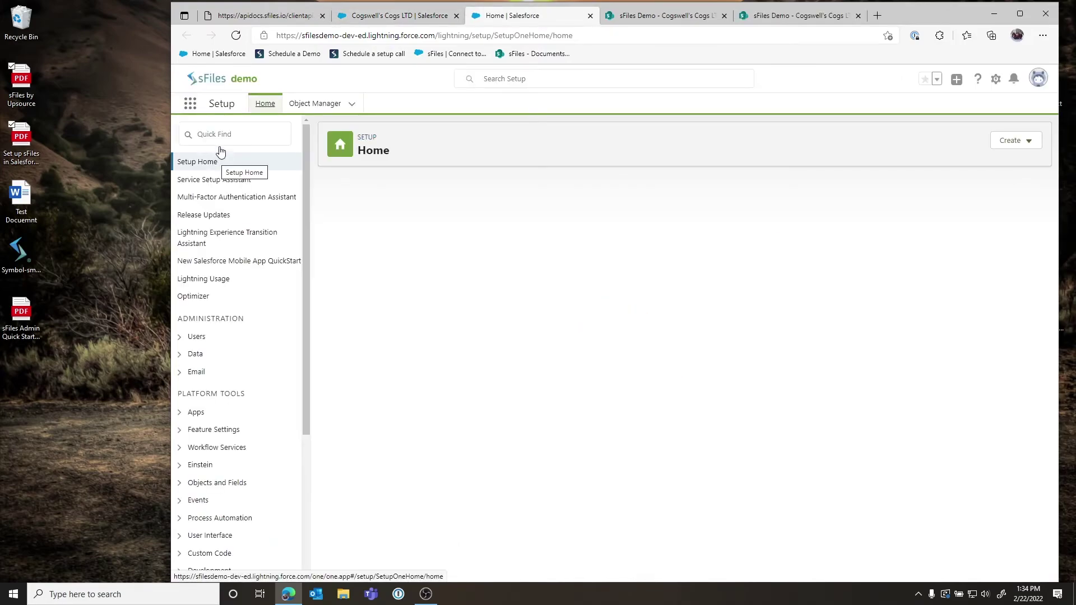
click(223, 133)
text(meta)
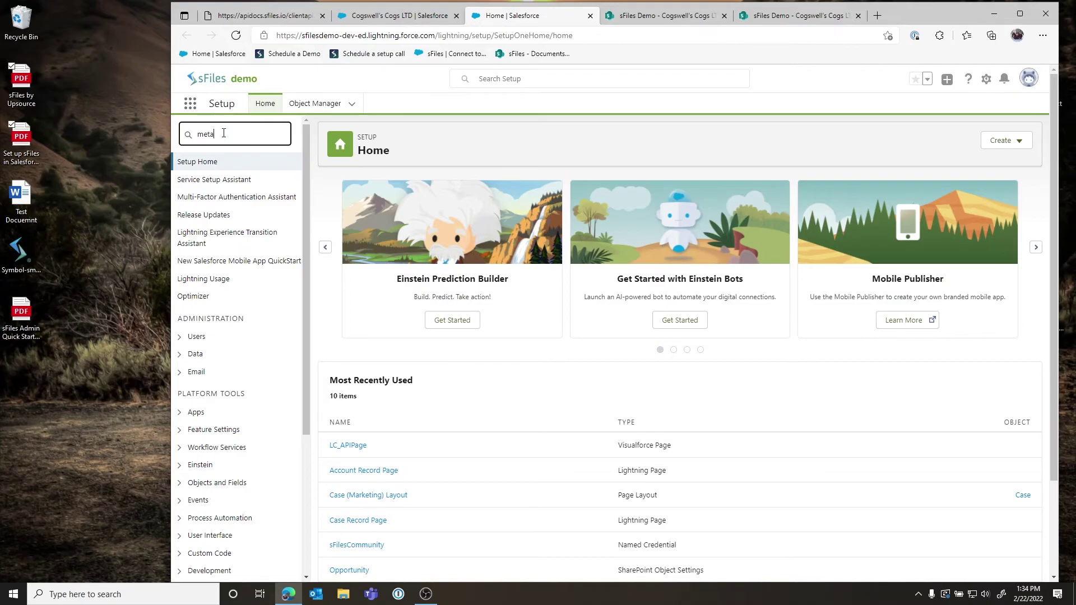
click(234, 186)
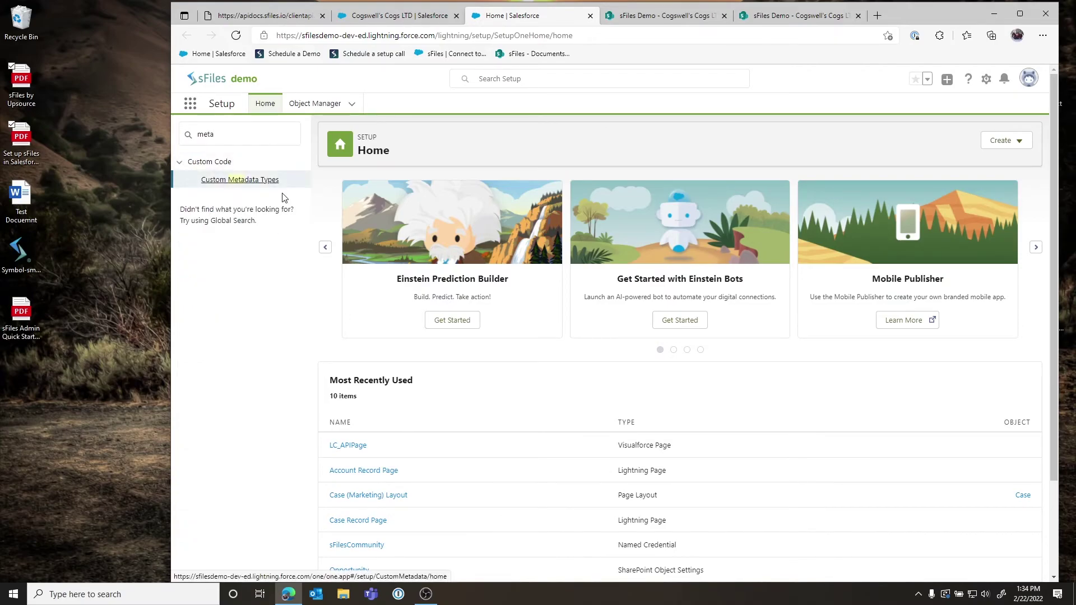
click(282, 185)
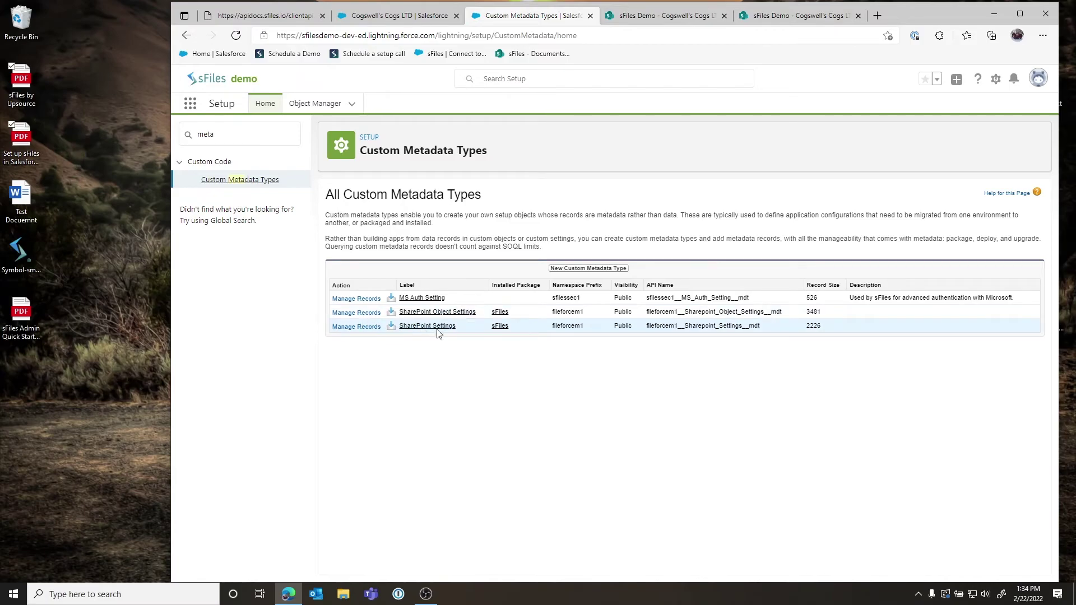
click(364, 315)
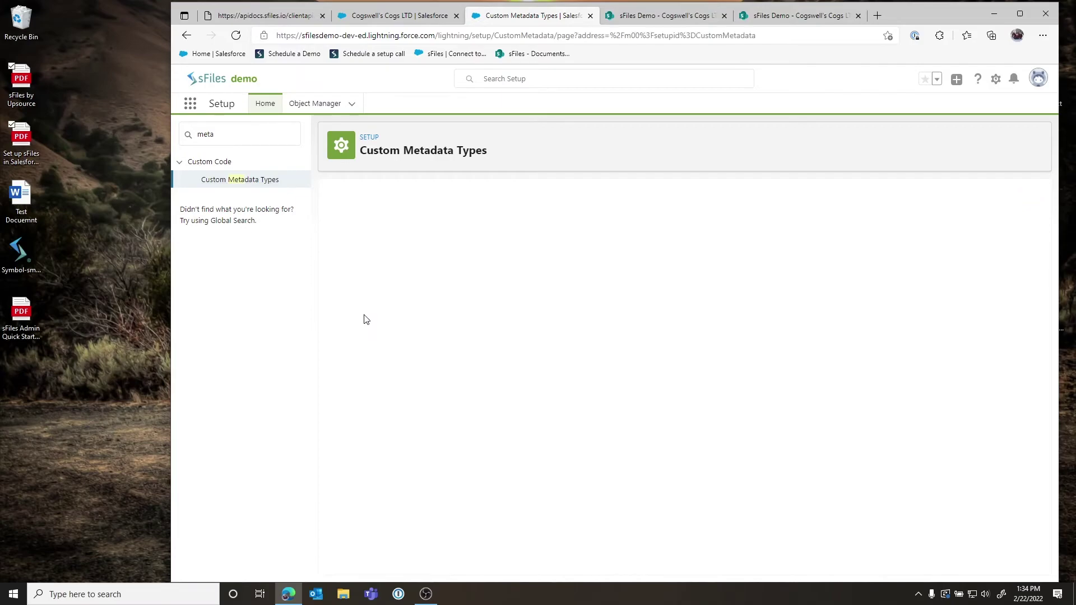
click(386, 252)
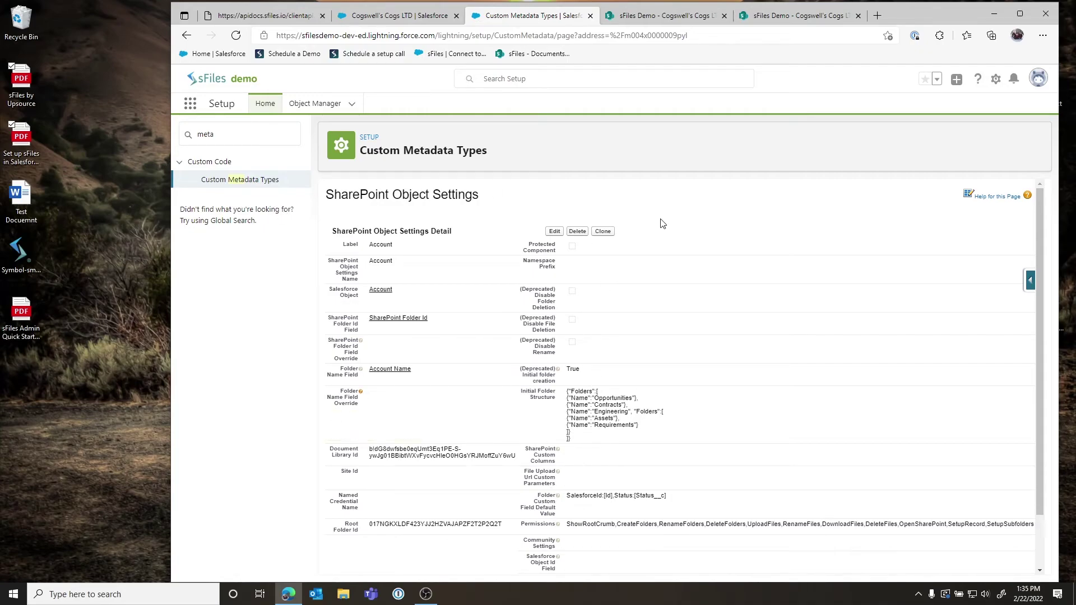
Step: Open the configuration of the installed sFiles package from Salesforce Setup and briefly view its Object Setup Wizard
click(996, 79)
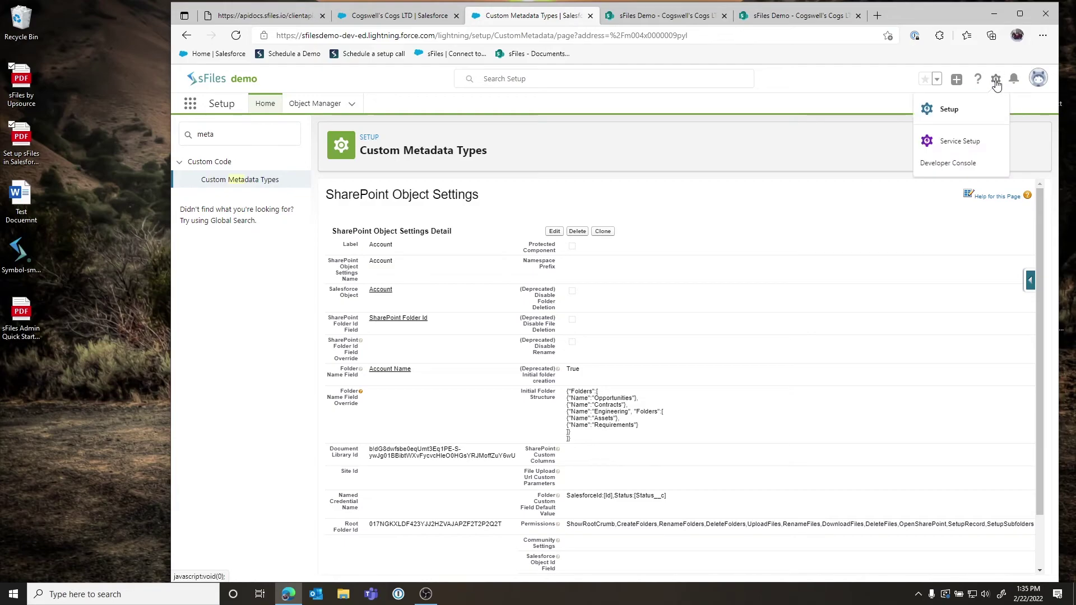
click(952, 121)
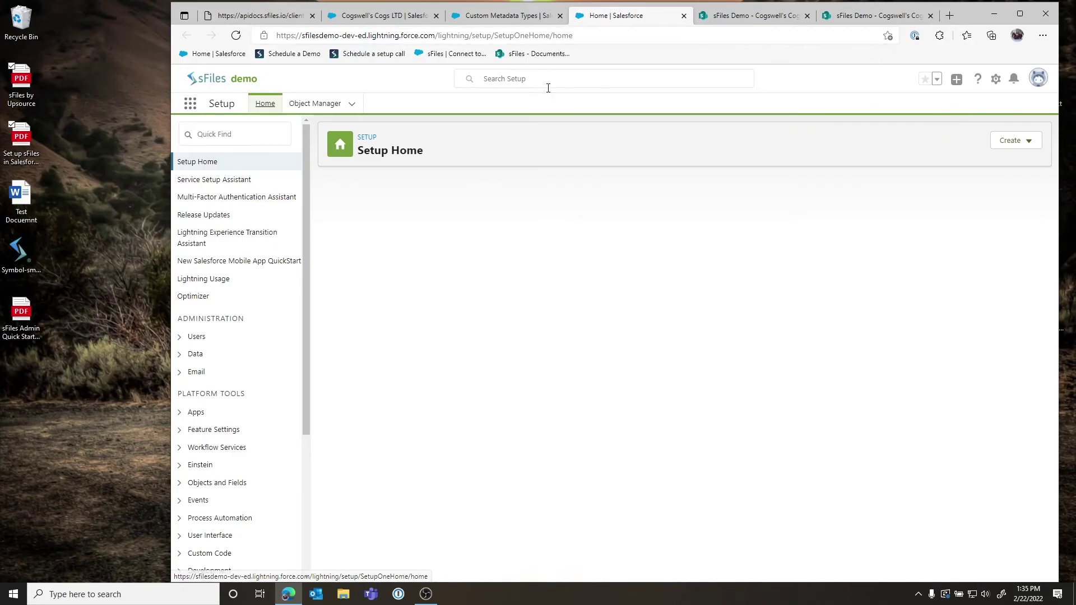
click(246, 132)
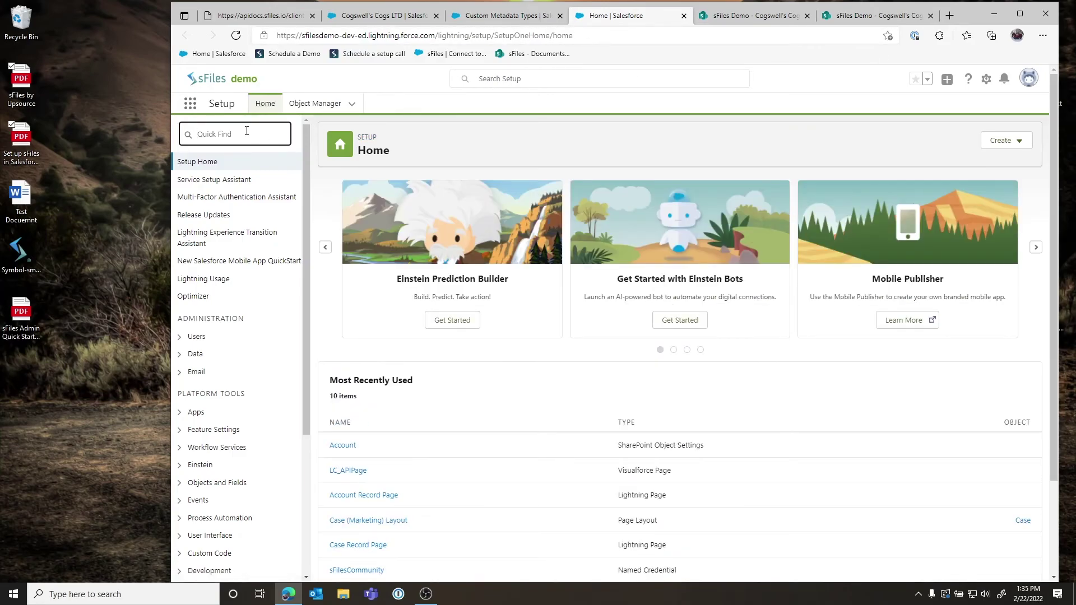
text(install)
click(239, 197)
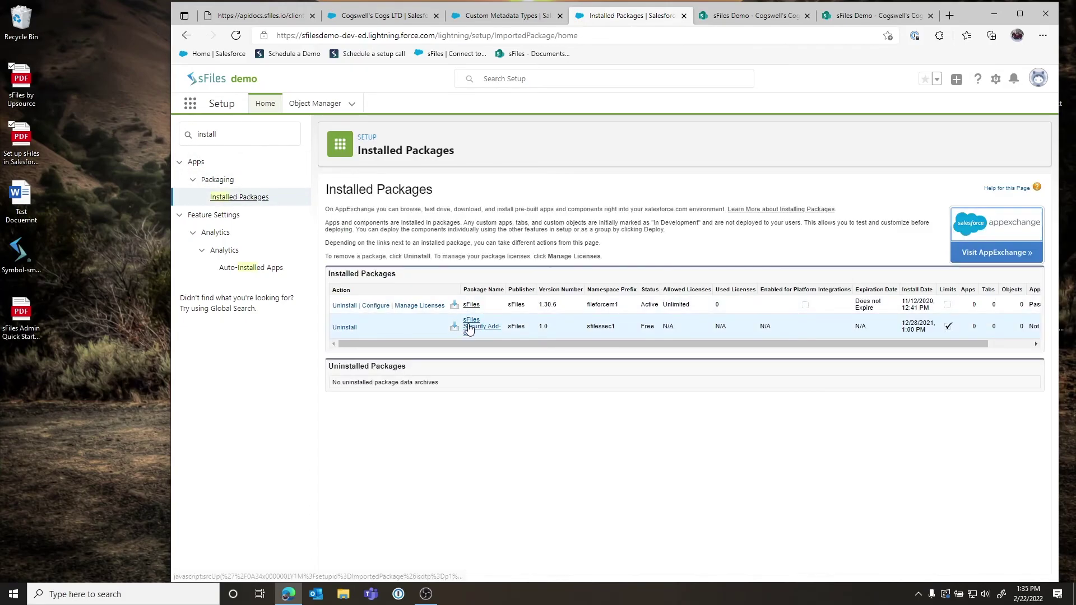
click(377, 306)
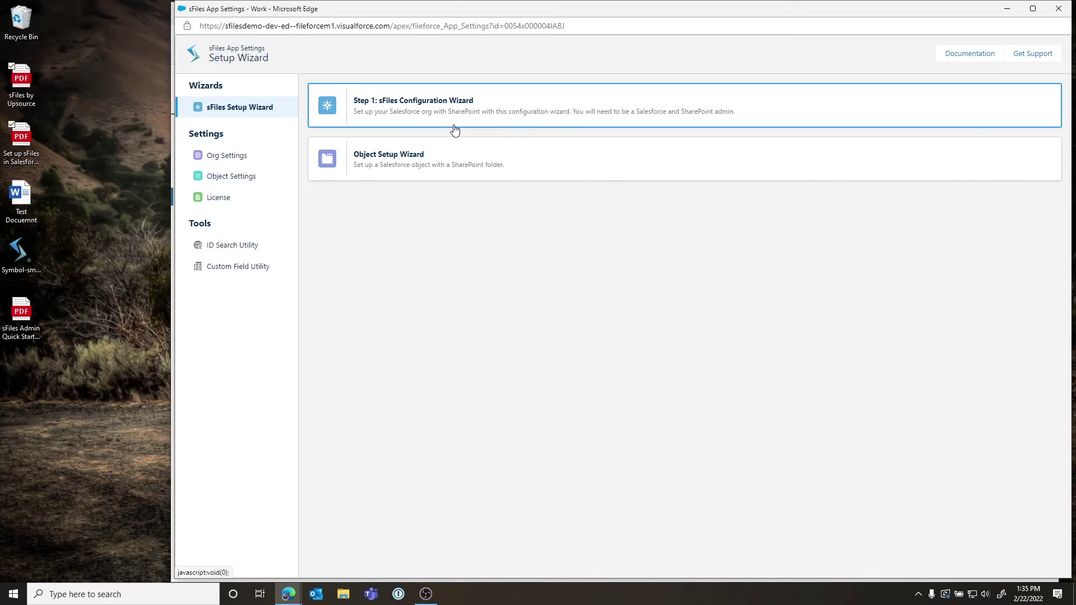
click(423, 167)
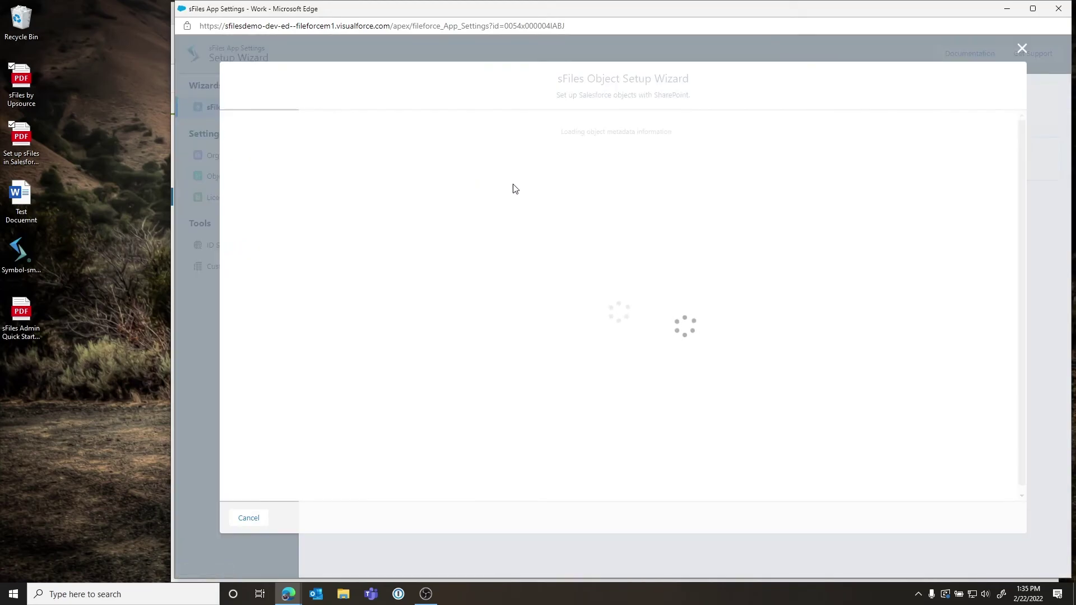
click(1023, 48)
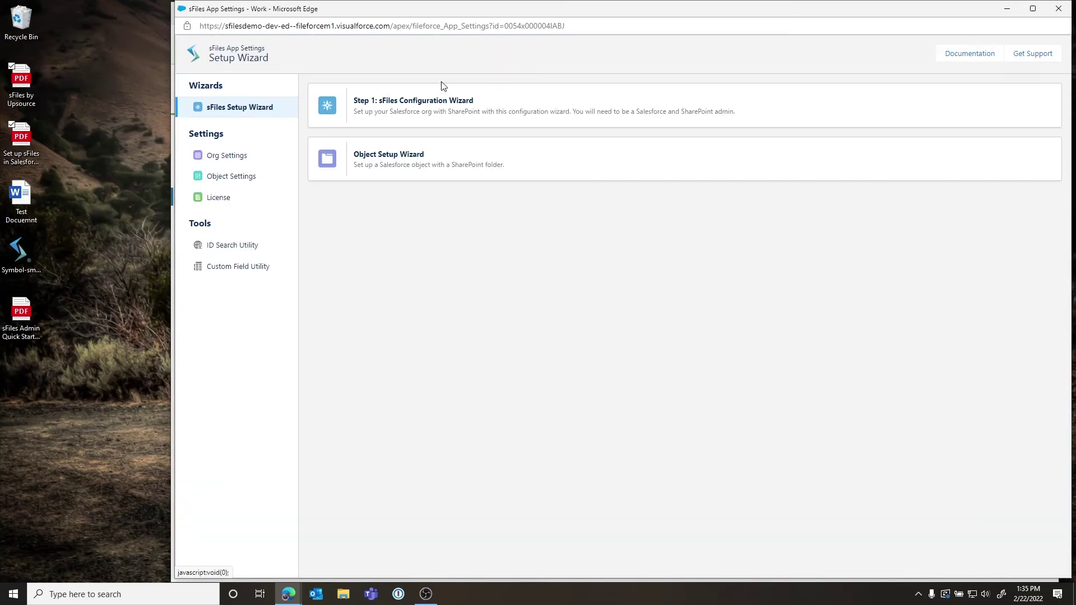
Step: Look up the IDs of the sFiles Demo site, Documents library and Accounts root folder with the ID Search Utility, and minimize the settings window
click(223, 249)
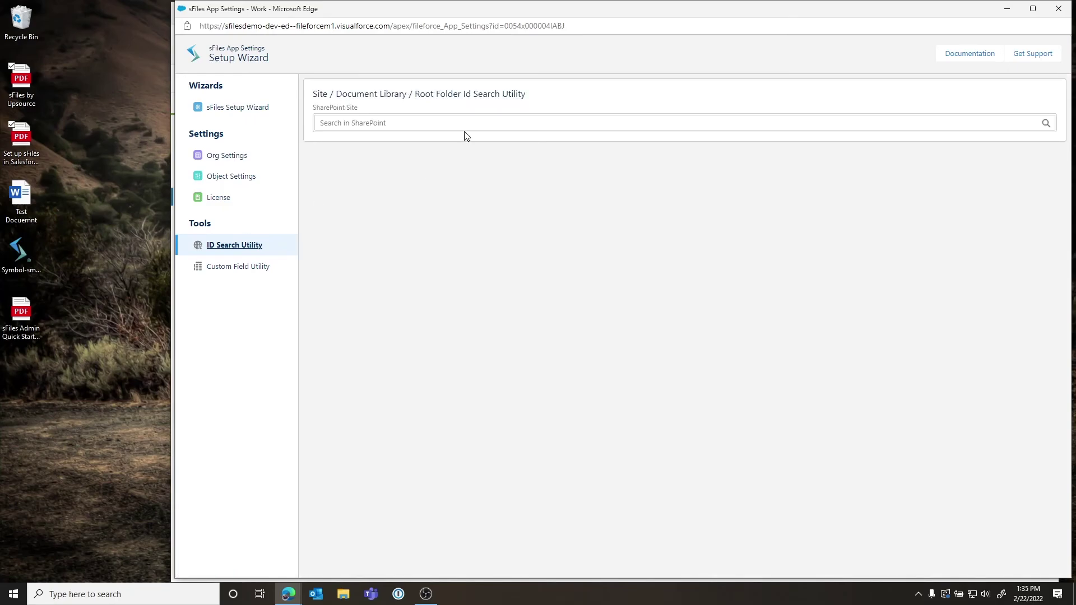
click(466, 125)
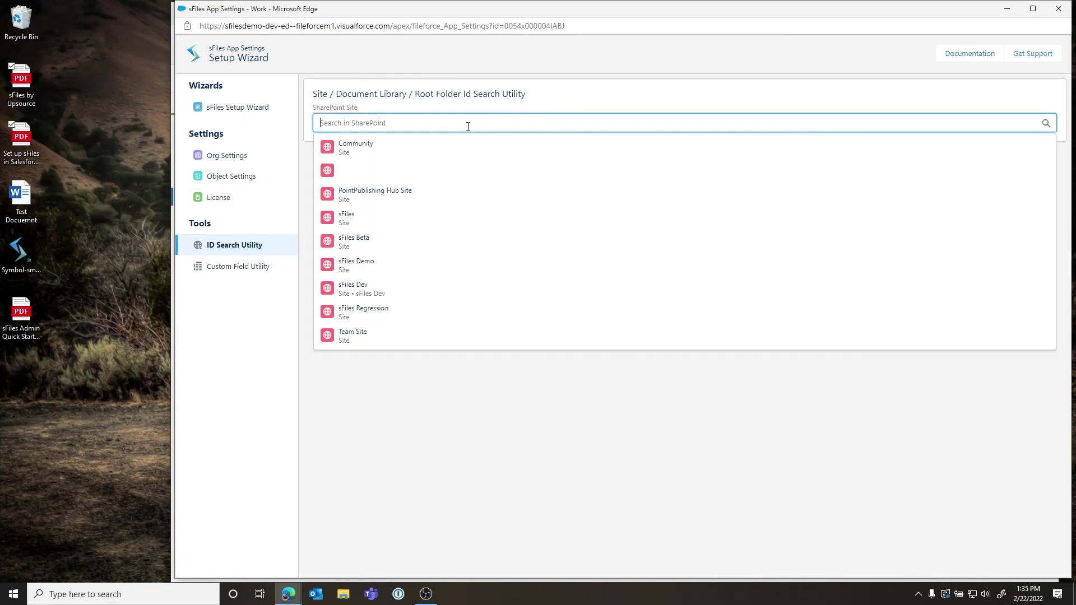
click(392, 272)
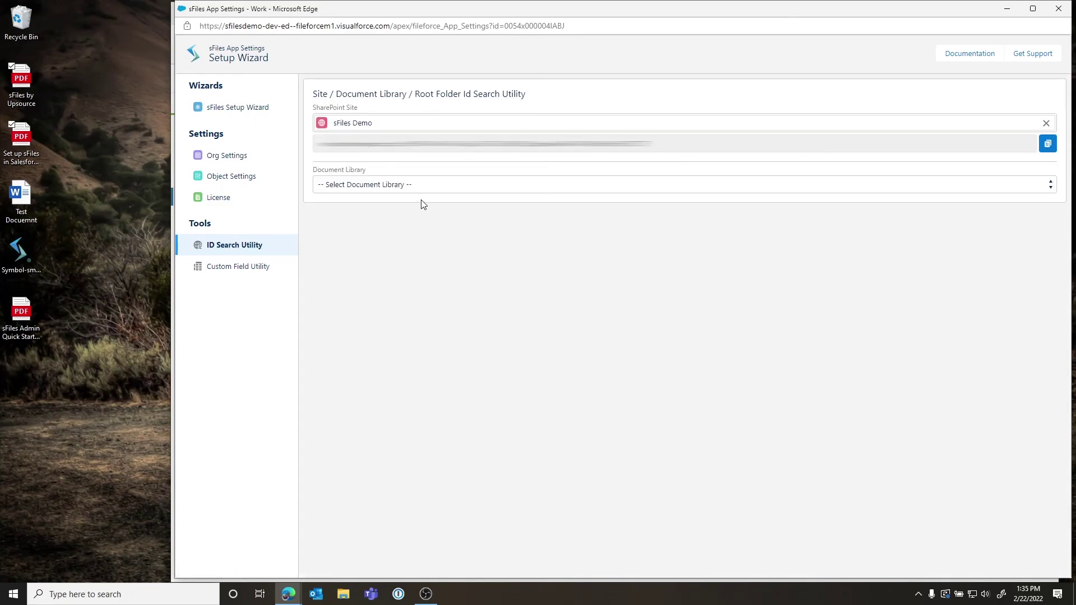
click(422, 186)
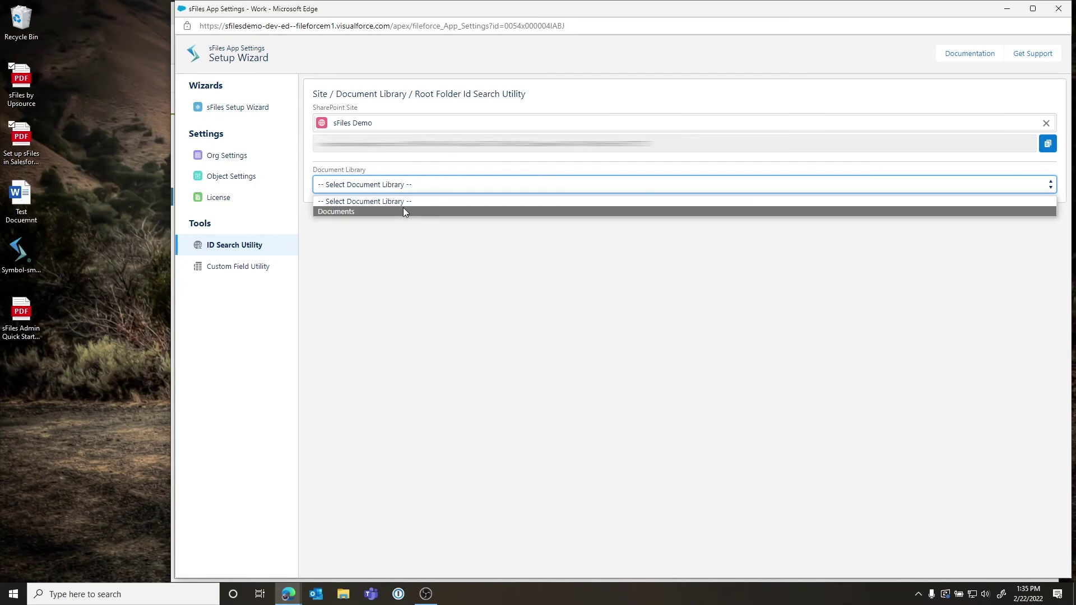
click(404, 208)
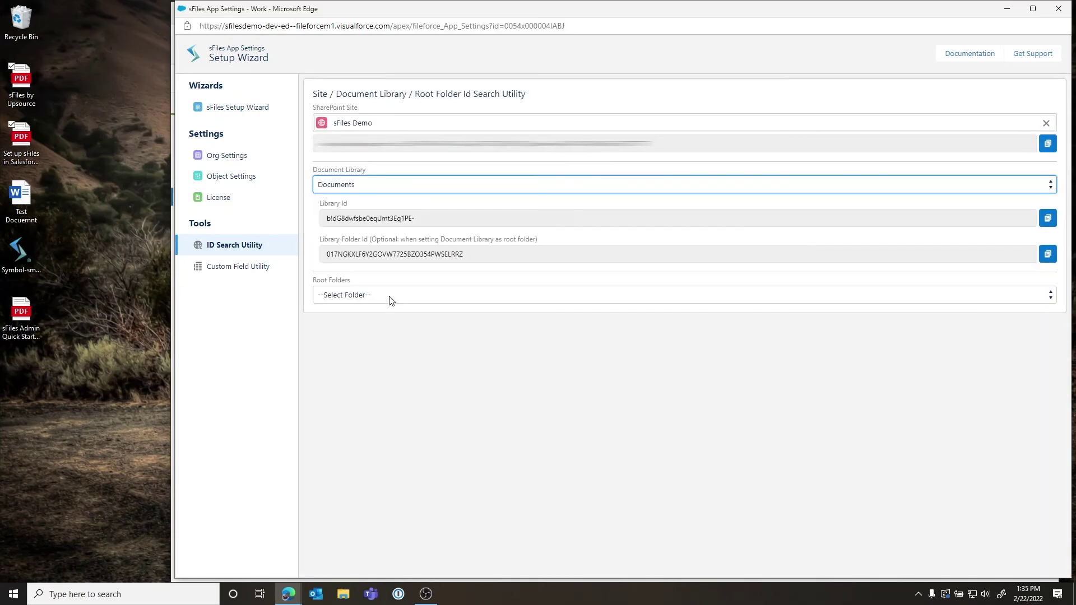
click(389, 296)
click(358, 323)
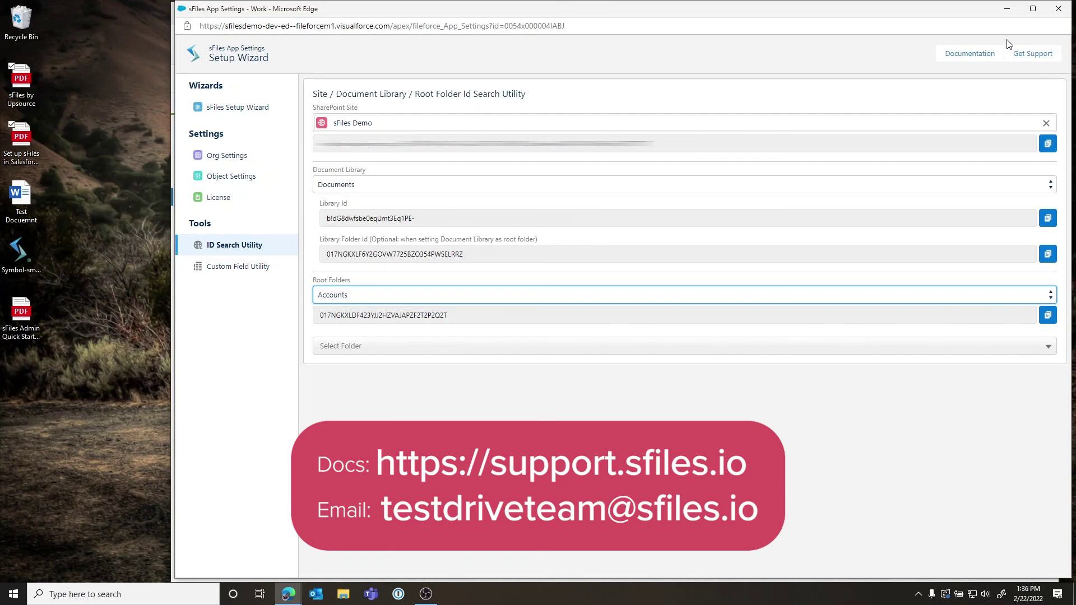
click(1008, 12)
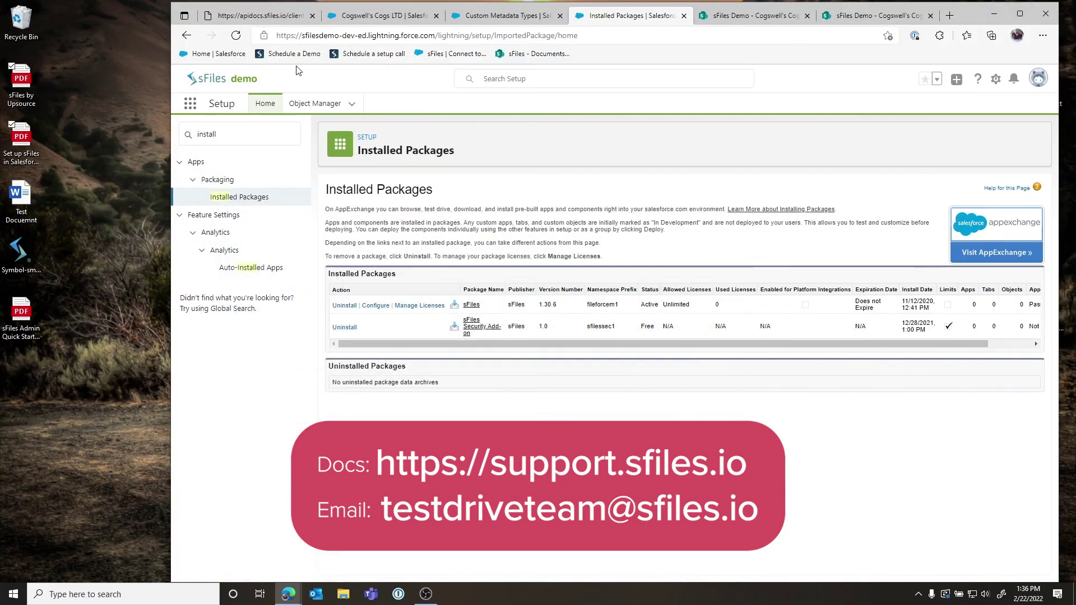